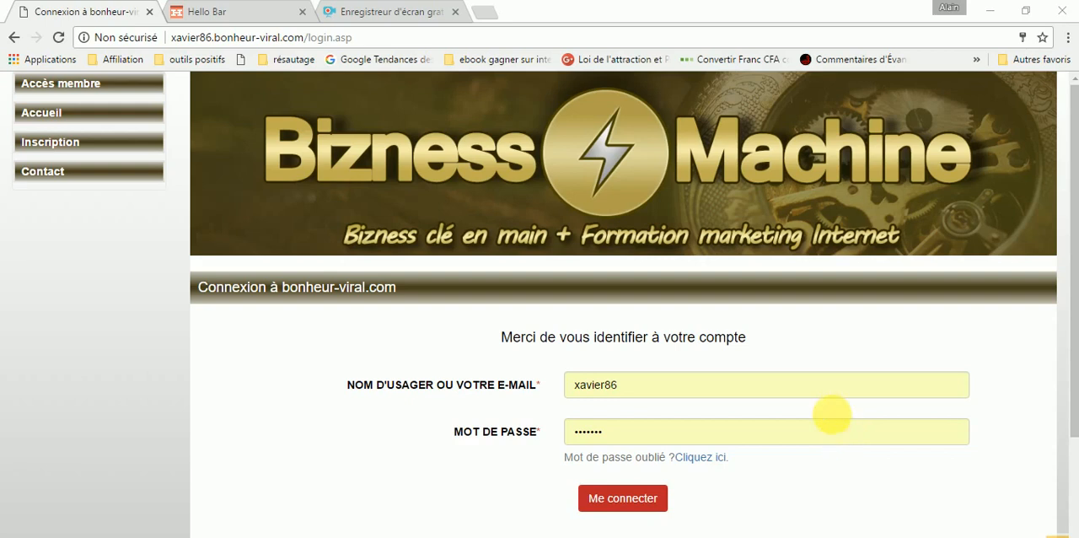
- Log in to the bonheur-viral.com account with the credentials already filled in
{"action": "scroll", "coordinate": [831, 412], "scroll_direction": "down", "scroll_amount": 2}
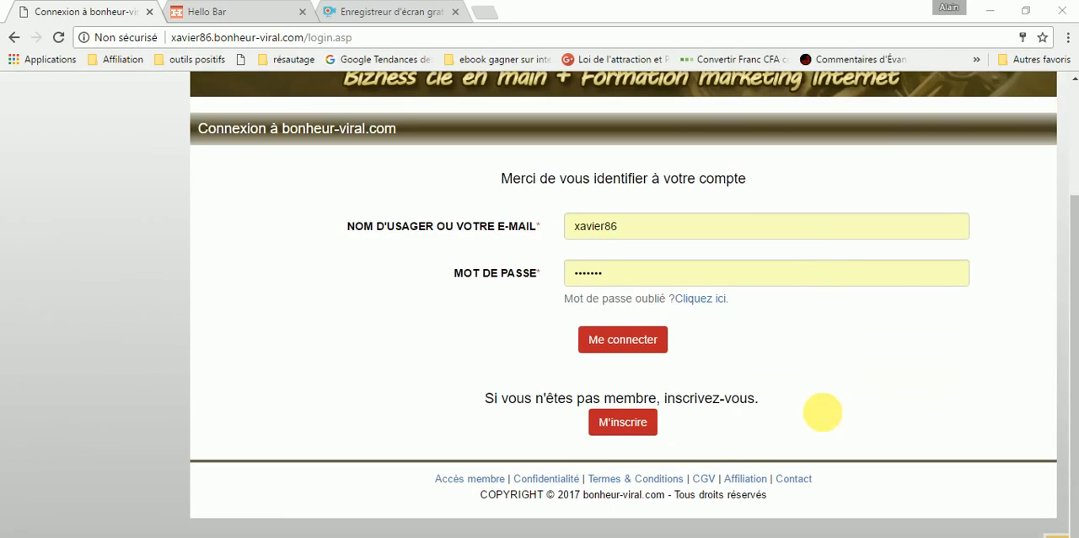
{"action": "scroll", "coordinate": [823, 412], "scroll_direction": "up", "scroll_amount": 2}
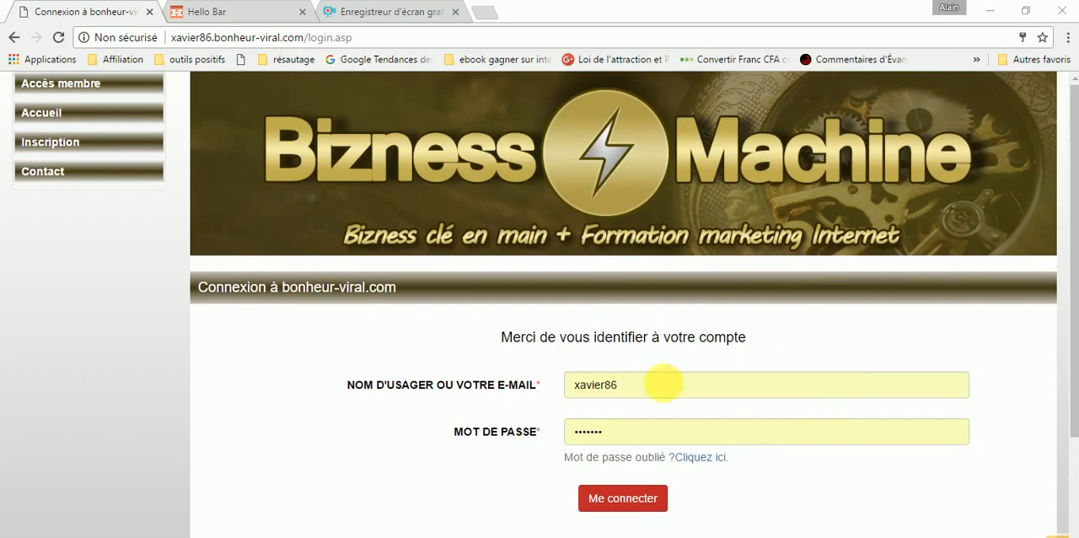
{"action": "scroll", "coordinate": [667, 385], "scroll_direction": "down", "scroll_amount": 3}
{"action": "scroll", "coordinate": [680, 418], "scroll_direction": "up", "scroll_amount": 3}
{"action": "left_click", "coordinate": [631, 500]}
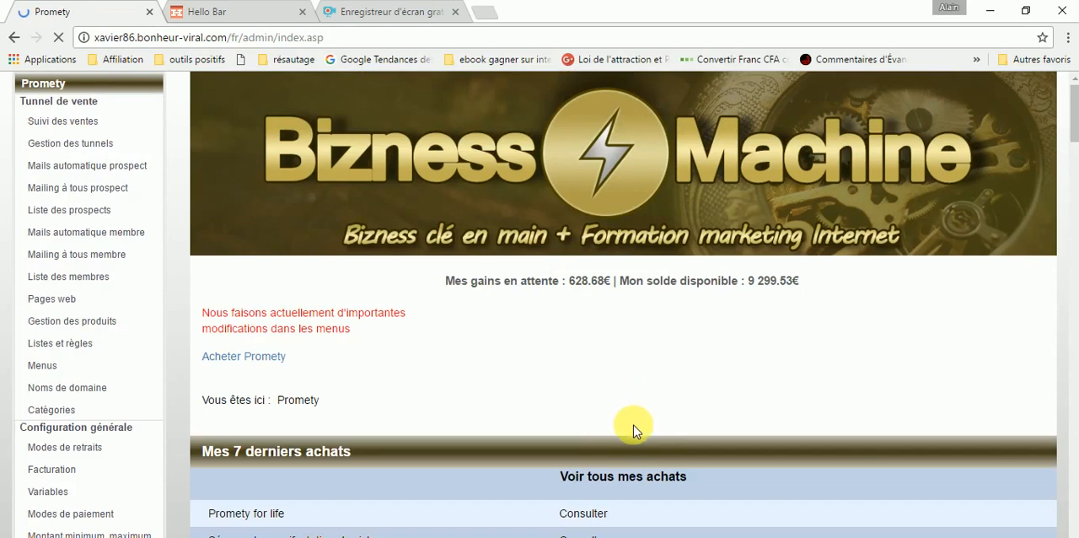
- Look over the Promety admin home page, including the seven latest purchases
{"action": "scroll", "coordinate": [696, 338], "scroll_direction": "down", "scroll_amount": 3}
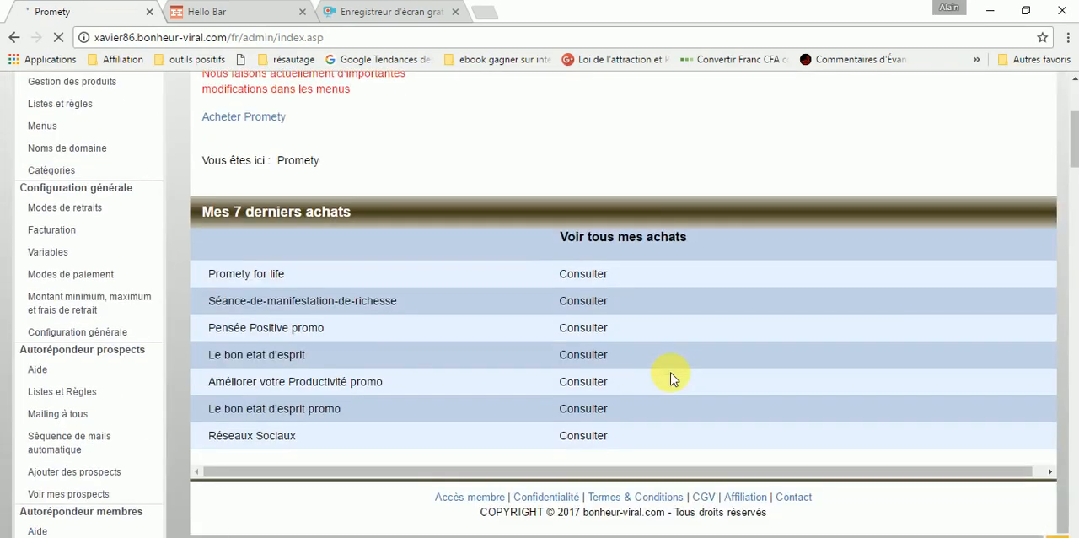
{"action": "scroll", "coordinate": [673, 382], "scroll_direction": "down", "scroll_amount": 2}
{"action": "scroll", "coordinate": [665, 304], "scroll_direction": "down", "scroll_amount": 1}
{"action": "scroll", "coordinate": [673, 299], "scroll_direction": "up", "scroll_amount": 5}
{"action": "scroll", "coordinate": [681, 349], "scroll_direction": "up", "scroll_amount": 1}
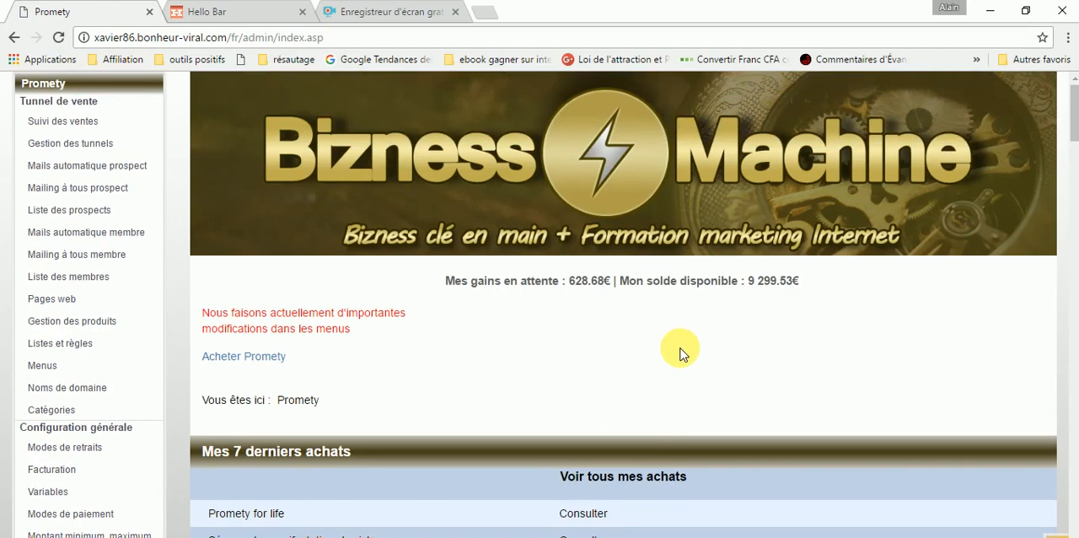
{"action": "scroll", "coordinate": [680, 349], "scroll_direction": "down", "scroll_amount": 3}
{"action": "scroll", "coordinate": [202, 302], "scroll_direction": "up", "scroll_amount": 2}
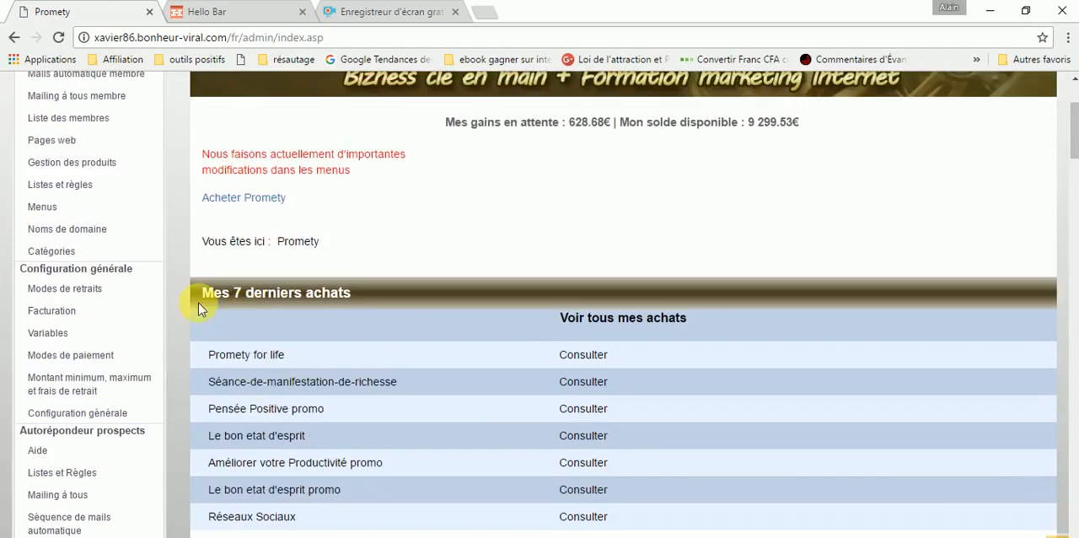
{"action": "scroll", "coordinate": [251, 238], "scroll_direction": "up", "scroll_amount": 1}
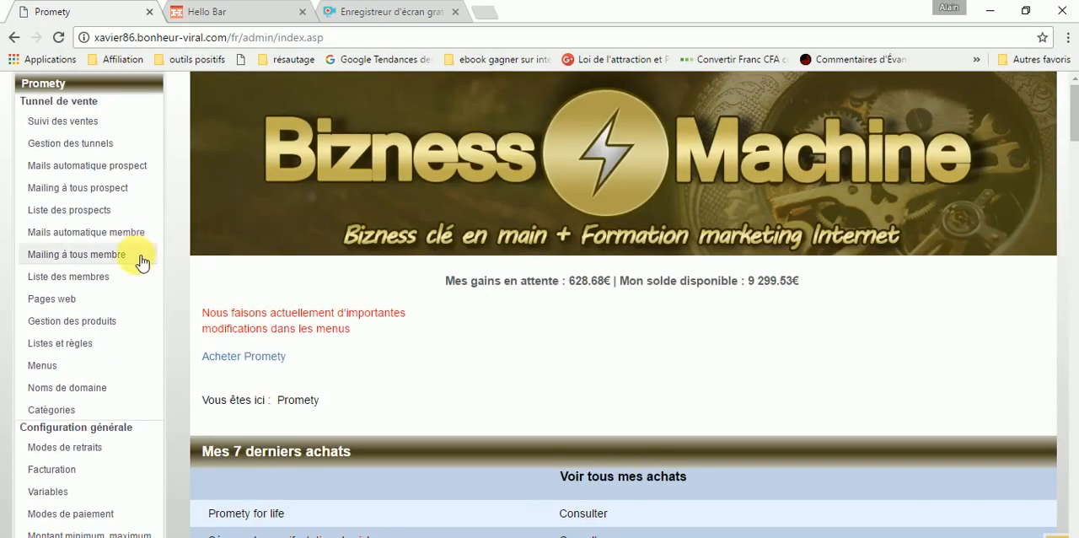
- Open the Importation page of the Prospects section
{"action": "scroll", "coordinate": [139, 336], "scroll_direction": "down", "scroll_amount": 5}
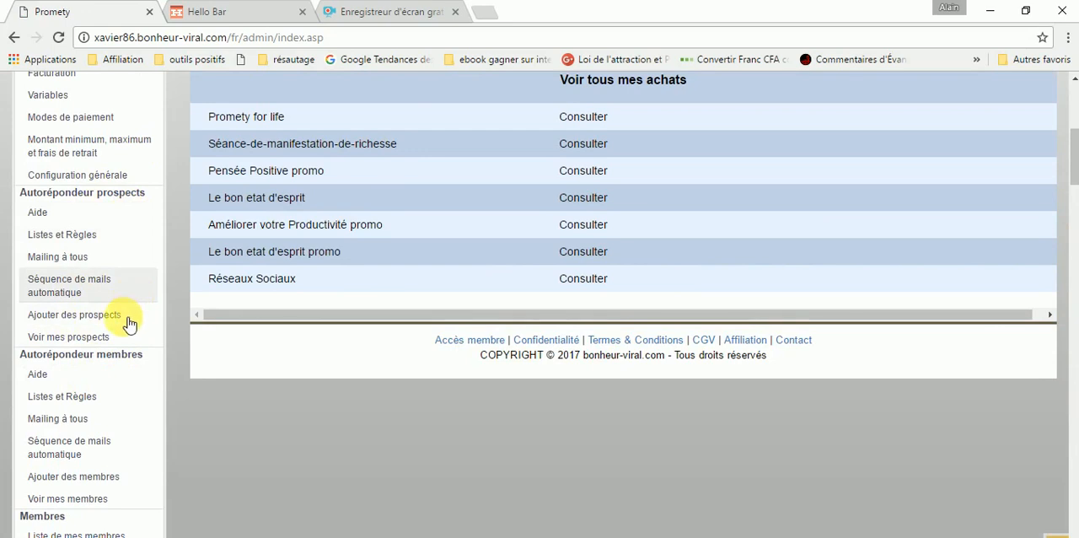
{"action": "scroll", "coordinate": [125, 328], "scroll_direction": "down", "scroll_amount": 3}
{"action": "scroll", "coordinate": [123, 333], "scroll_direction": "down", "scroll_amount": 4}
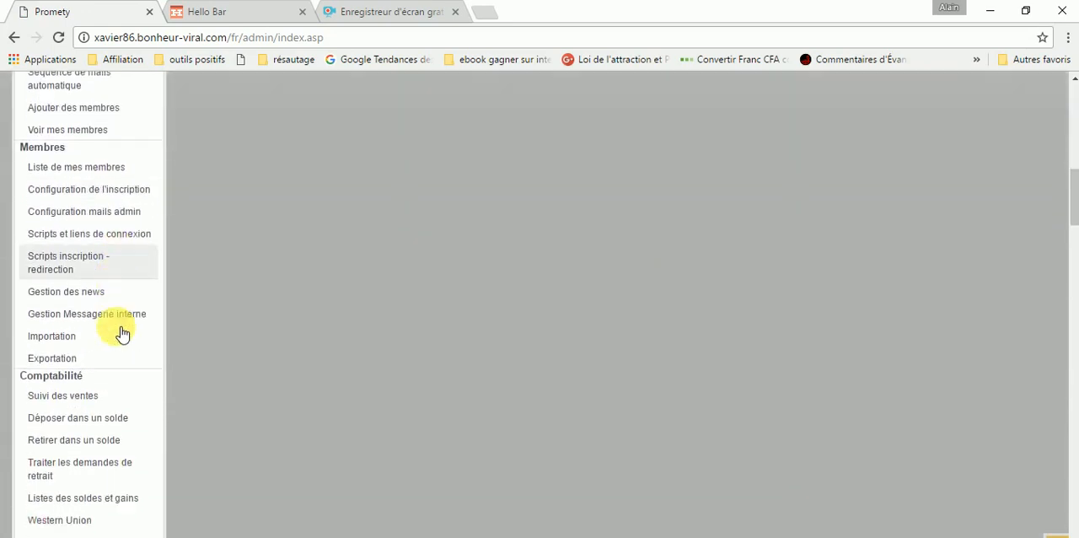
{"action": "scroll", "coordinate": [118, 337], "scroll_direction": "down", "scroll_amount": 4}
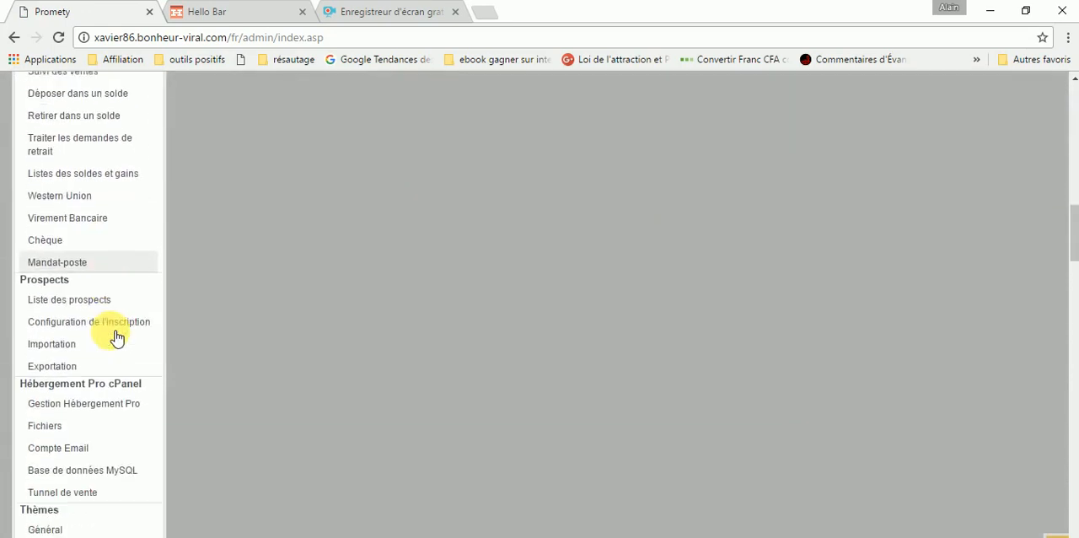
{"action": "scroll", "coordinate": [116, 335], "scroll_direction": "down", "scroll_amount": 1}
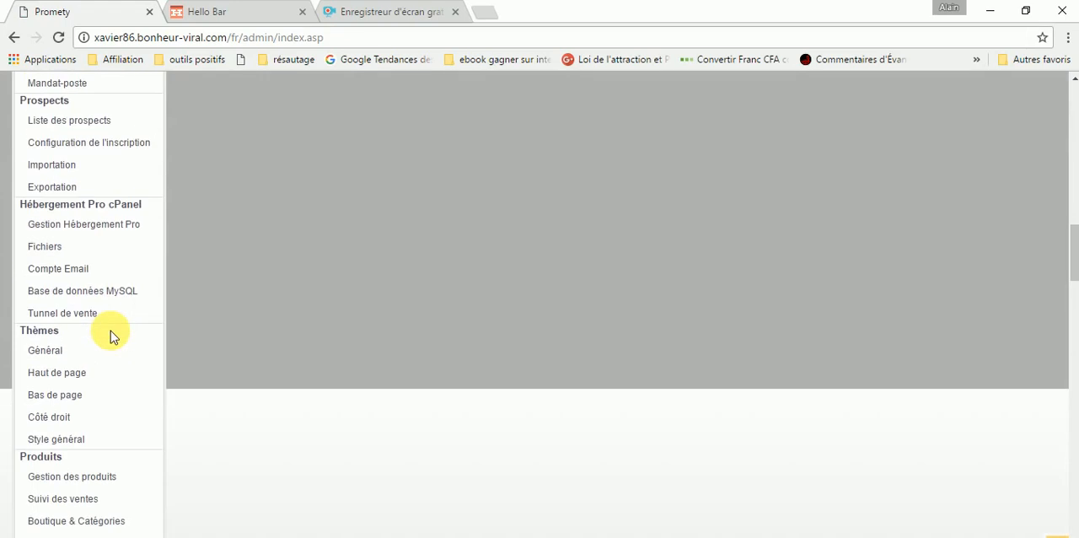
{"action": "scroll", "coordinate": [110, 334], "scroll_direction": "down", "scroll_amount": 1}
{"action": "scroll", "coordinate": [110, 340], "scroll_direction": "down", "scroll_amount": 1}
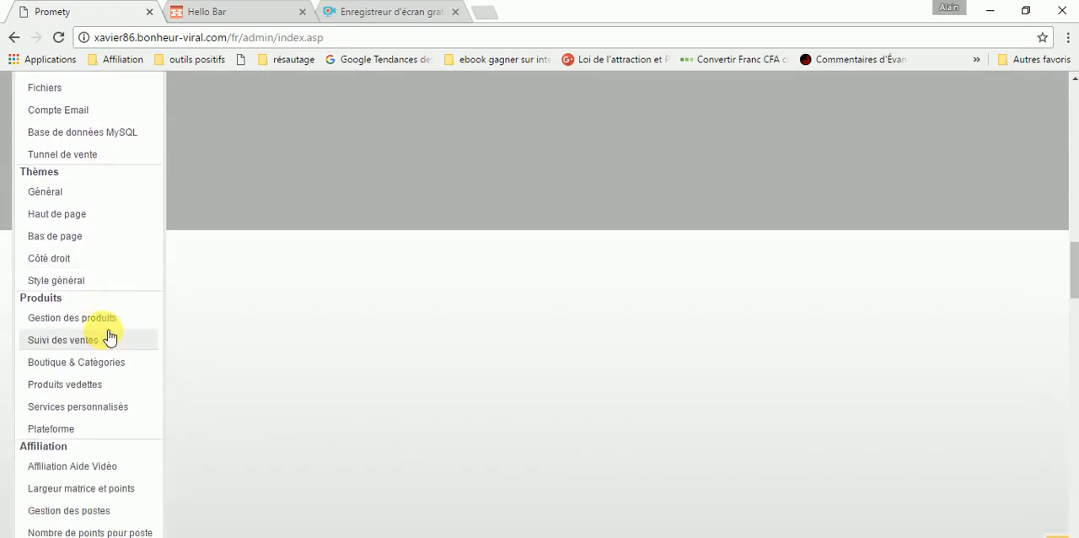
{"action": "scroll", "coordinate": [109, 340], "scroll_direction": "down", "scroll_amount": 2}
{"action": "scroll", "coordinate": [109, 353], "scroll_direction": "down", "scroll_amount": 1}
{"action": "scroll", "coordinate": [109, 352], "scroll_direction": "up", "scroll_amount": 3}
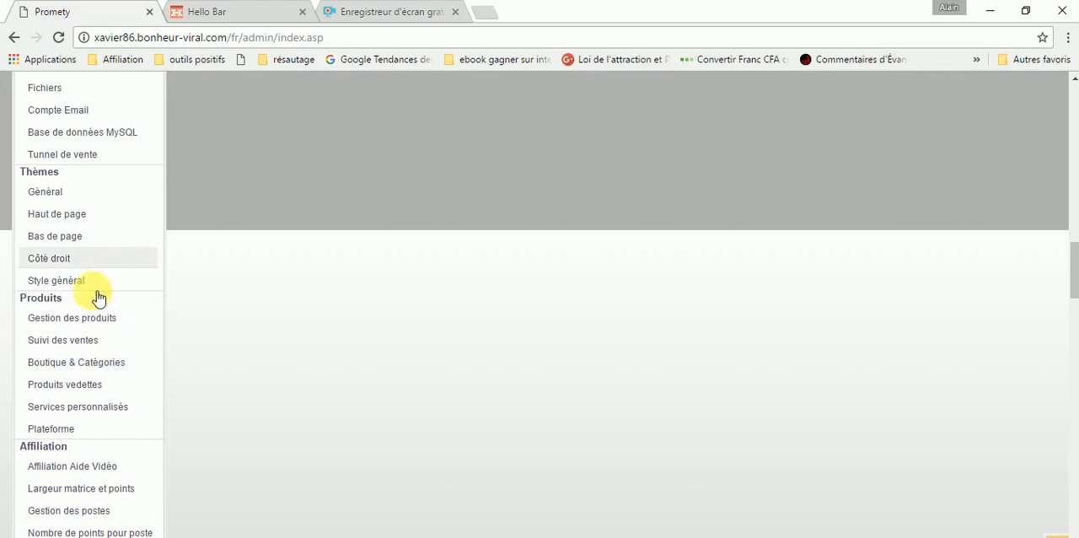
{"action": "scroll", "coordinate": [93, 300], "scroll_direction": "up", "scroll_amount": 1}
{"action": "scroll", "coordinate": [92, 290], "scroll_direction": "up", "scroll_amount": 2}
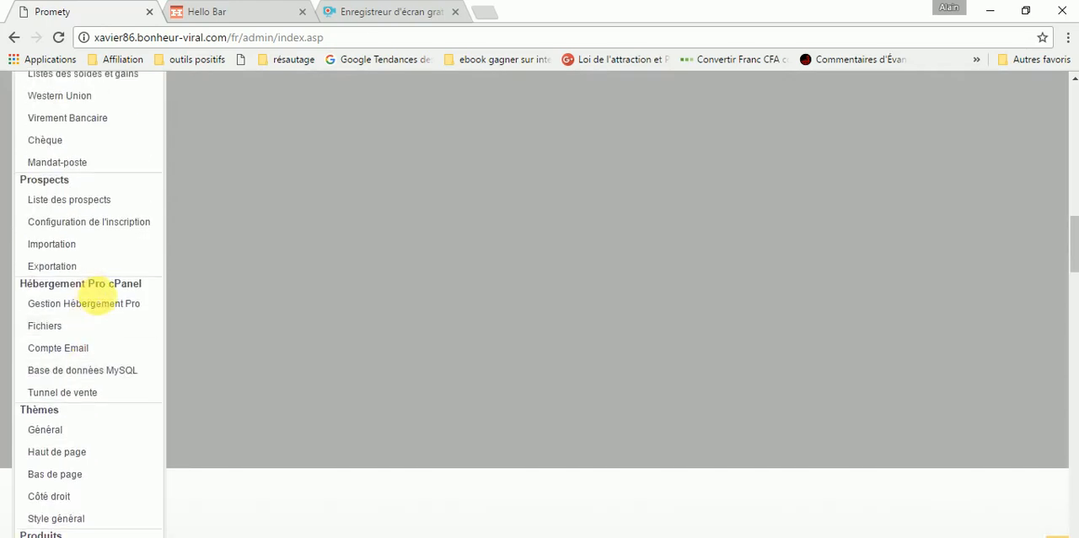
{"action": "left_click", "coordinate": [48, 253]}
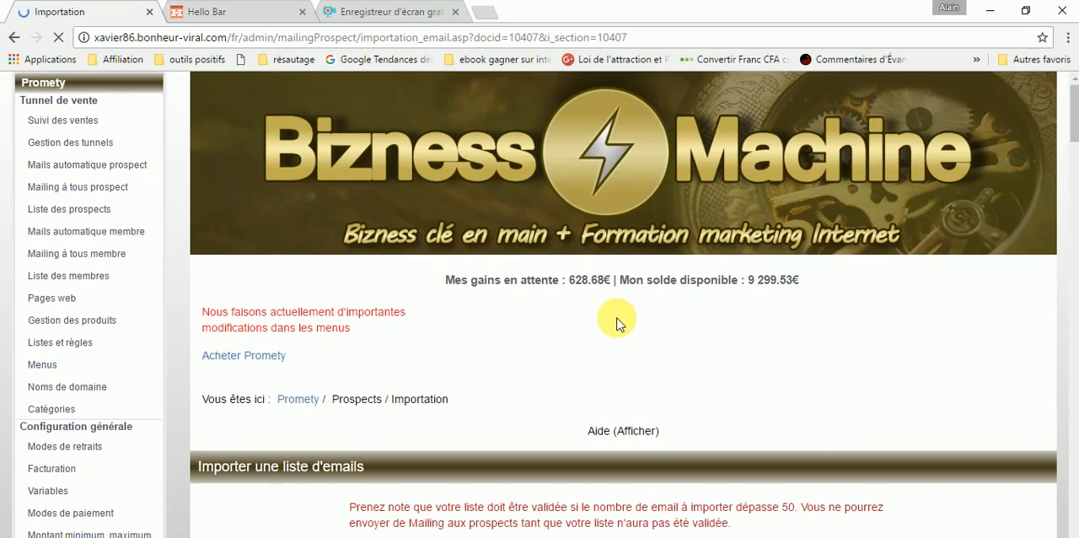
- Read the instructions for importing an email list and check the available separator options, keeping Virgule (,)
{"action": "scroll", "coordinate": [645, 318], "scroll_direction": "down", "scroll_amount": 4}
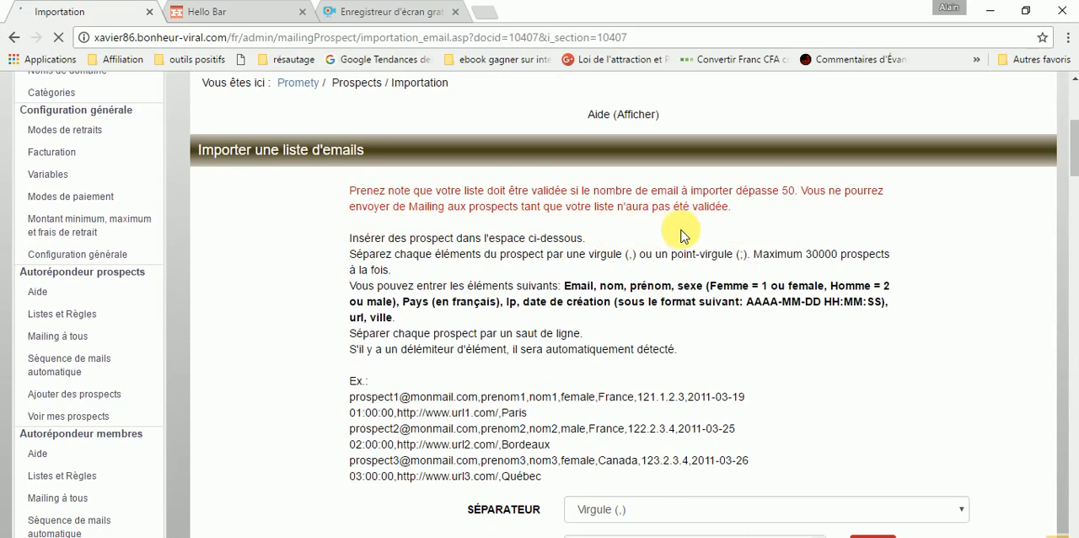
{"action": "scroll", "coordinate": [731, 301], "scroll_direction": "down", "scroll_amount": 3}
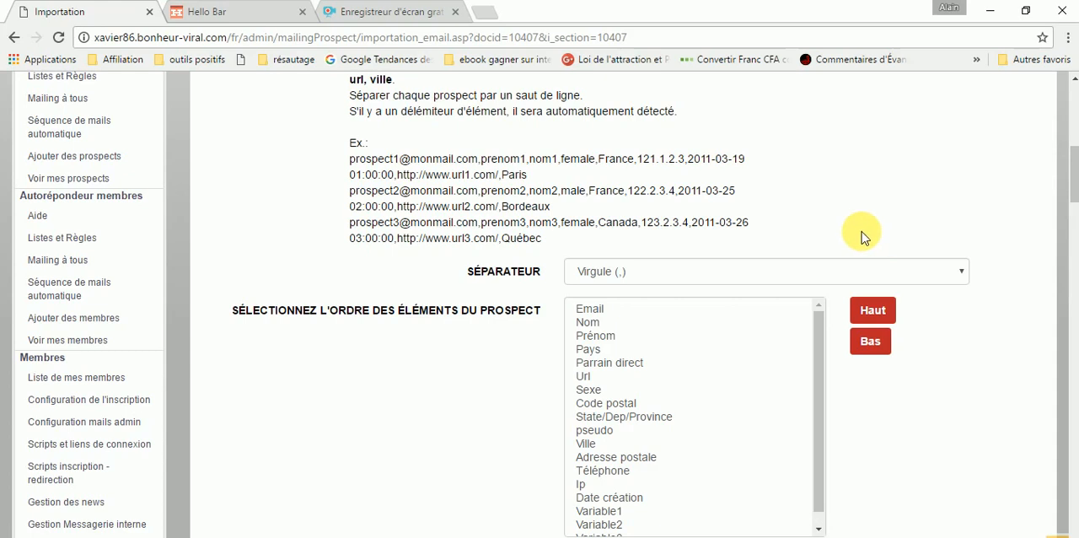
{"action": "scroll", "coordinate": [958, 196], "scroll_direction": "down", "scroll_amount": 1}
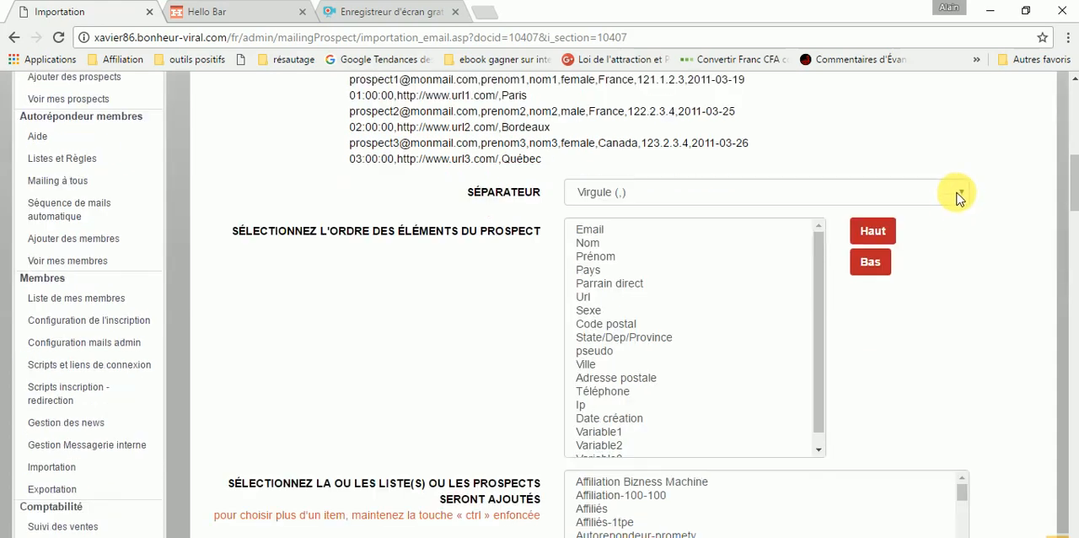
{"action": "scroll", "coordinate": [952, 224], "scroll_direction": "up", "scroll_amount": 2}
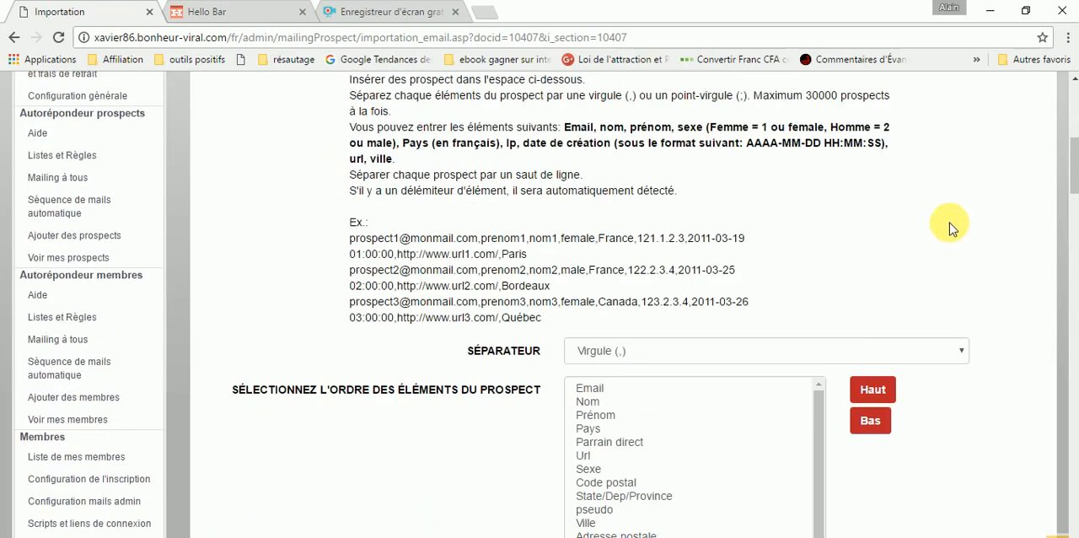
{"action": "scroll", "coordinate": [768, 196], "scroll_direction": "down", "scroll_amount": 2}
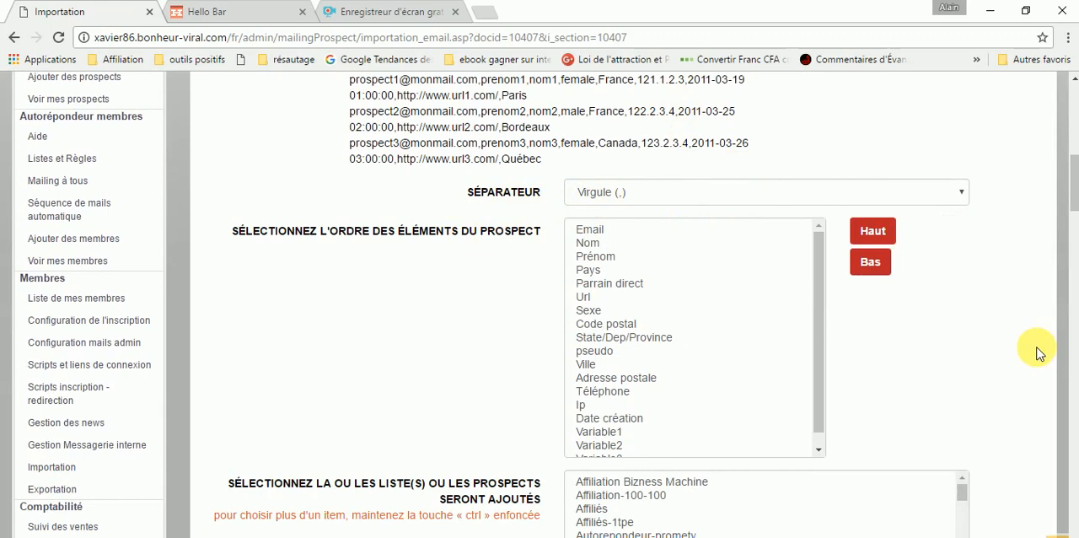
{"action": "left_click", "coordinate": [639, 194]}
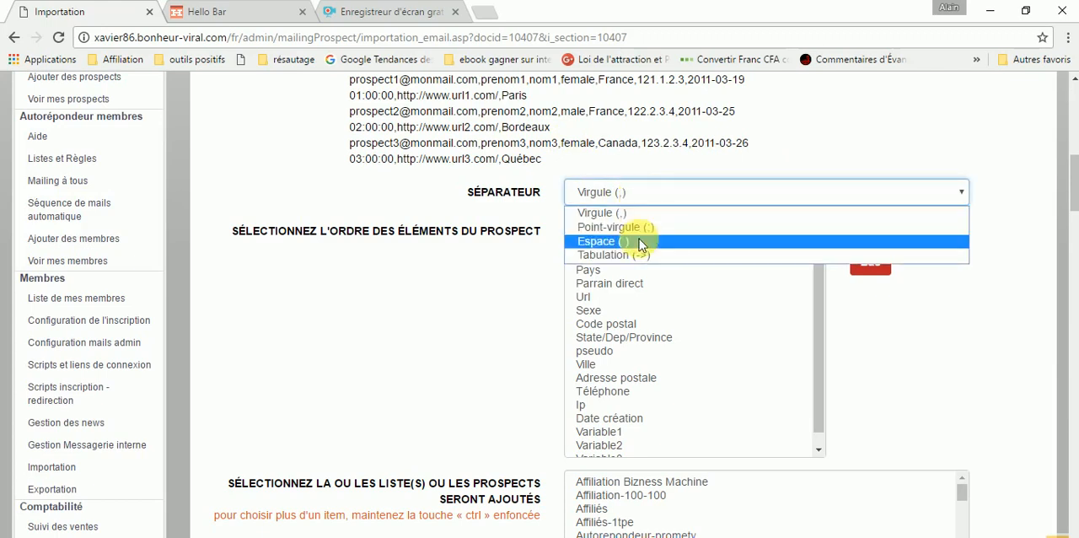
{"action": "left_click", "coordinate": [503, 254]}
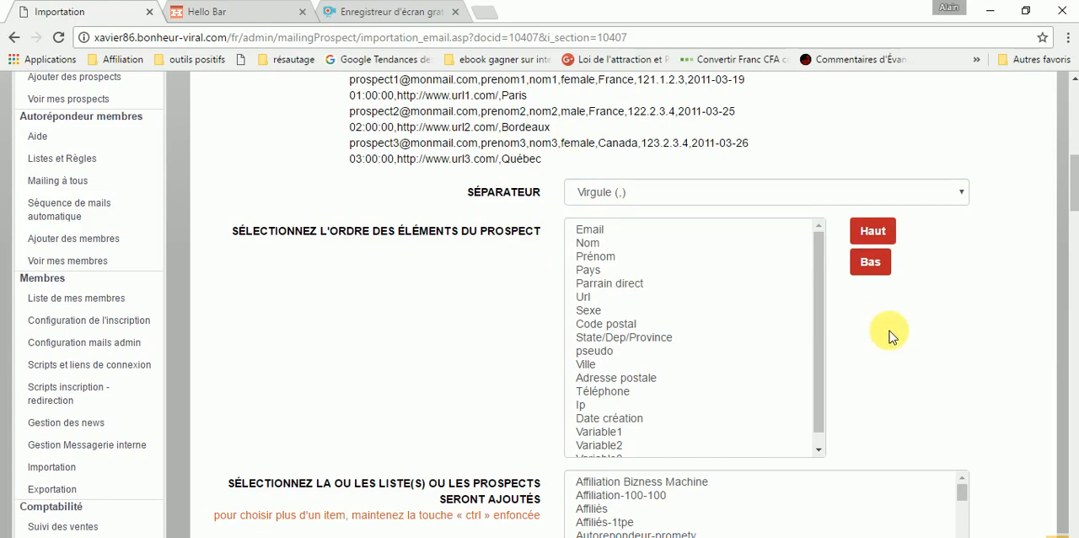
- Move Prénom up one place in the prospect element order so that it comes directly after Email
{"action": "scroll", "coordinate": [892, 334], "scroll_direction": "down", "scroll_amount": 1}
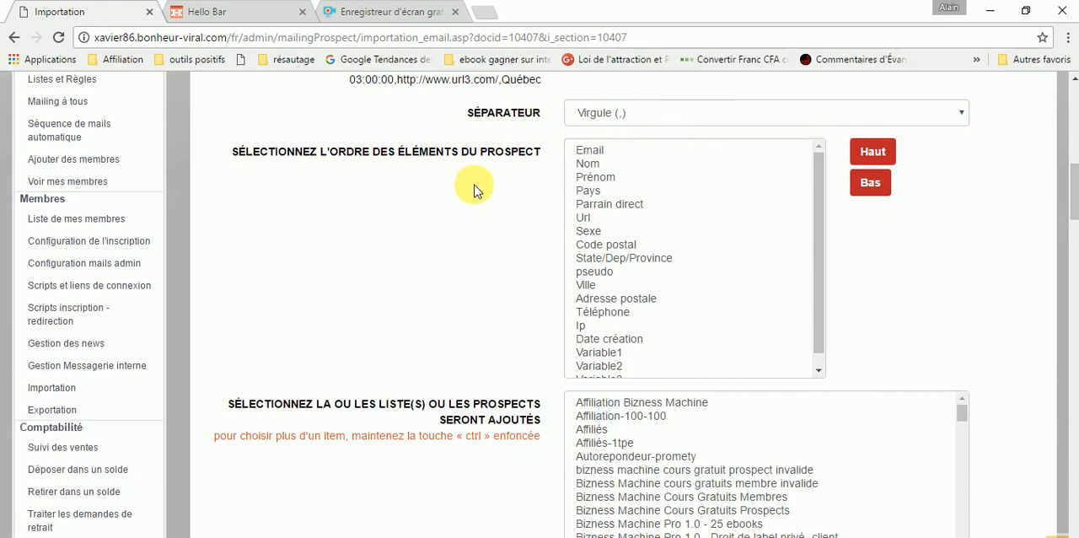
{"action": "left_click", "coordinate": [601, 179]}
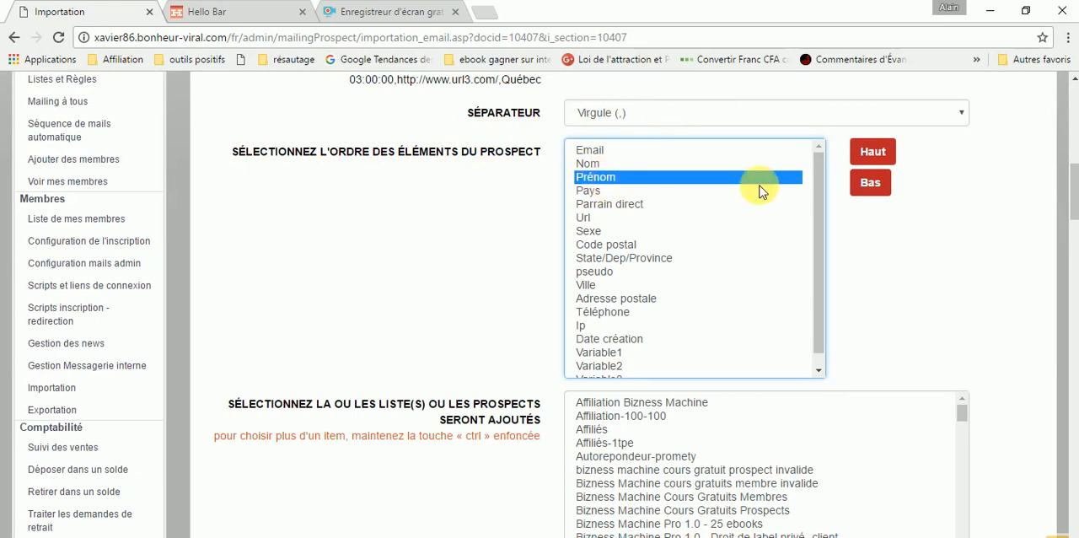
{"action": "left_click", "coordinate": [877, 155]}
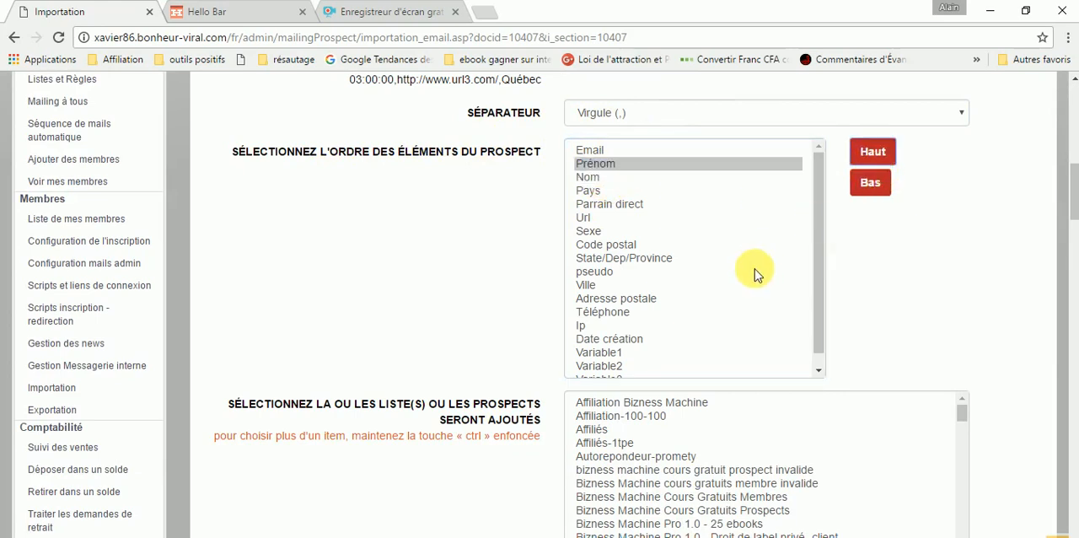
- Move Date création up in the prospect element order until it sits directly below Prénom
{"action": "left_click", "coordinate": [621, 339]}
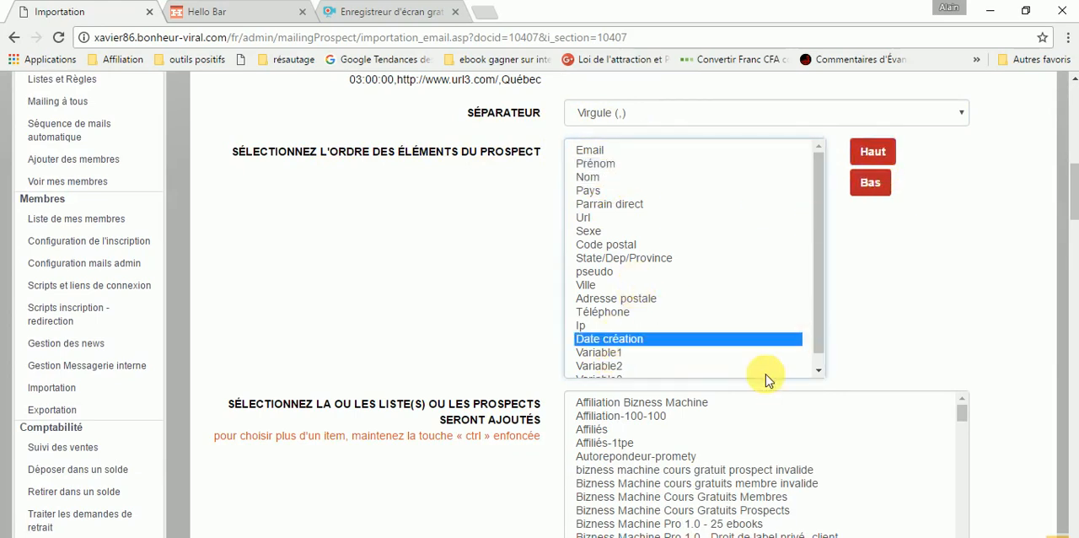
{"action": "left_click", "coordinate": [877, 156]}
{"action": "left_click", "coordinate": [877, 155]}
{"action": "left_click", "coordinate": [877, 155]}
{"action": "left_click", "coordinate": [877, 155]}
{"action": "left_click", "coordinate": [877, 155]}
{"action": "left_click", "coordinate": [877, 155]}
{"action": "left_click", "coordinate": [877, 155]}
{"action": "left_click", "coordinate": [881, 155]}
{"action": "left_click", "coordinate": [881, 155]}
{"action": "left_click", "coordinate": [881, 155]}
{"action": "left_click", "coordinate": [881, 155]}
{"action": "left_click", "coordinate": [882, 155]}
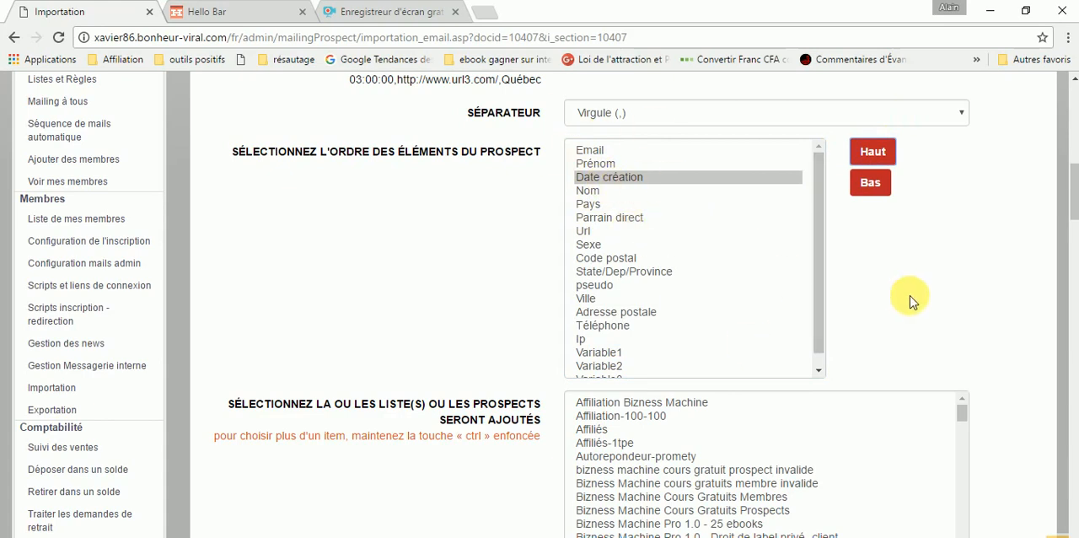
- Choose PVR2-02-La pensée positive as the list to which the imported prospects are added
{"action": "scroll", "coordinate": [909, 300], "scroll_direction": "down", "scroll_amount": 3}
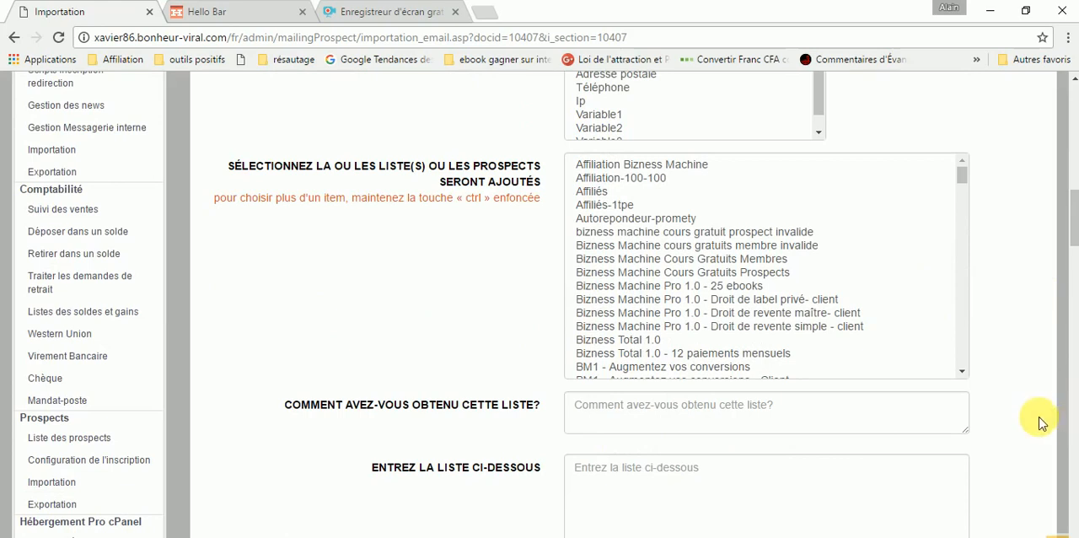
{"action": "scroll", "coordinate": [784, 404], "scroll_direction": "down", "scroll_amount": 1}
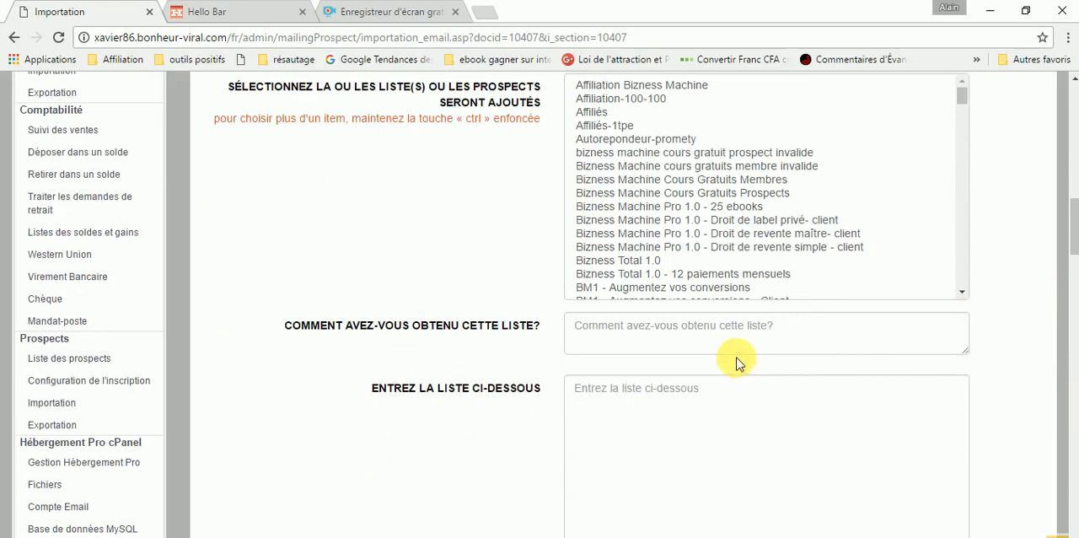
{"action": "scroll", "coordinate": [784, 202], "scroll_direction": "up", "scroll_amount": 1}
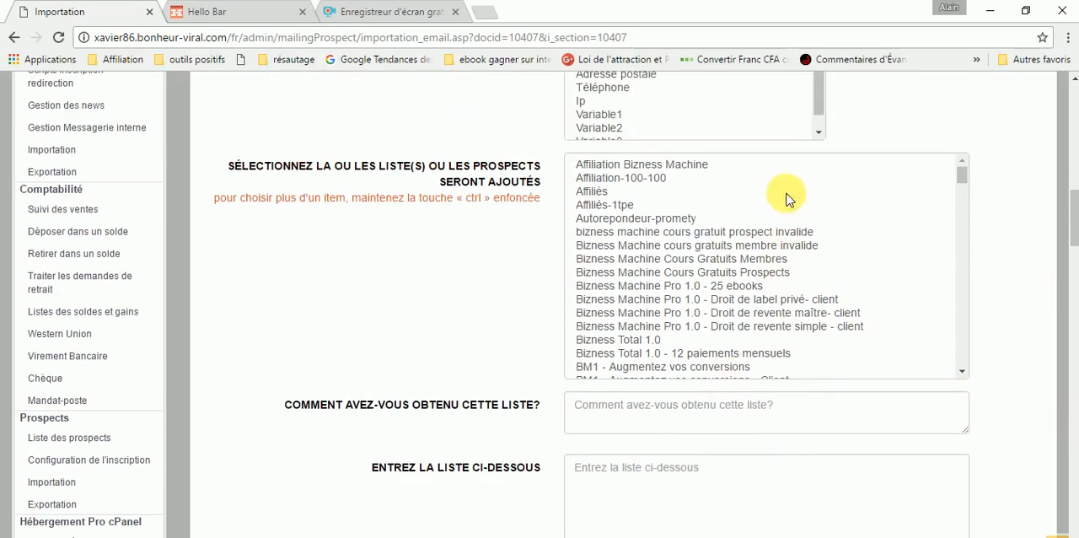
{"action": "left_click", "coordinate": [963, 176]}
{"action": "scroll", "coordinate": [967, 199], "scroll_direction": "down", "scroll_amount": 10}
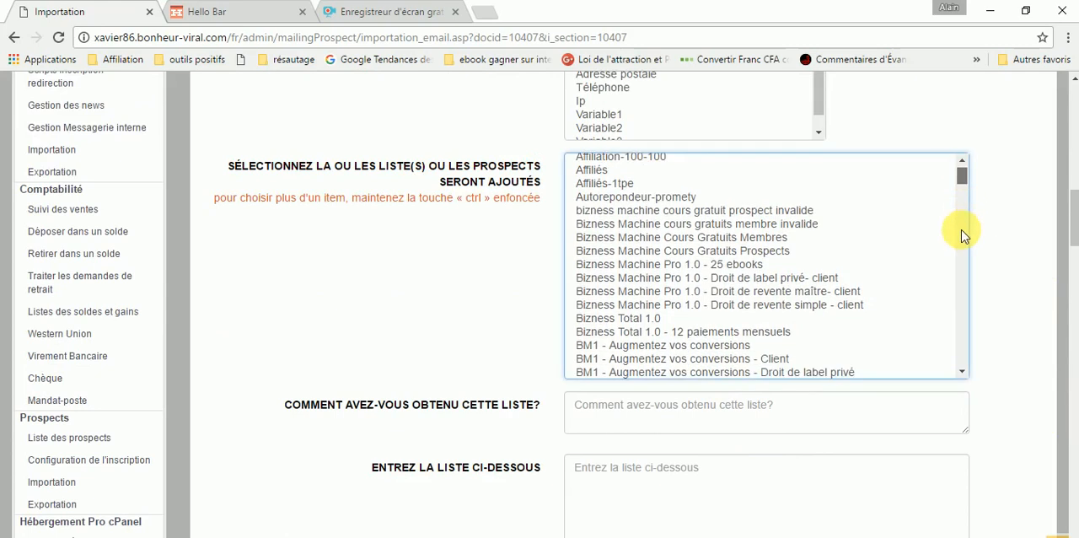
{"action": "scroll", "coordinate": [956, 291], "scroll_direction": "down", "scroll_amount": 15}
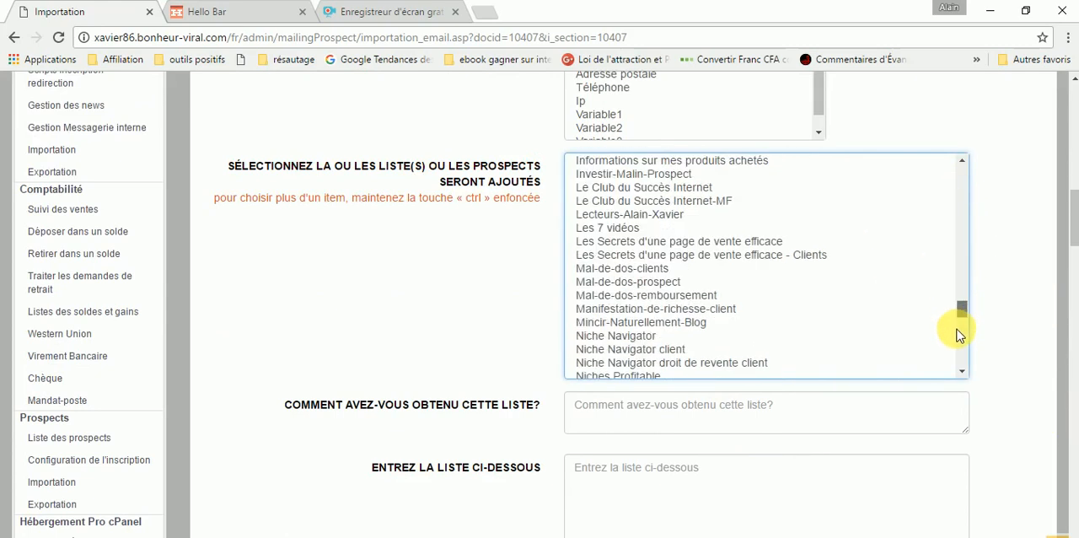
{"action": "left_click_drag", "start_coordinate": [954, 346], "coordinate": [949, 324]}
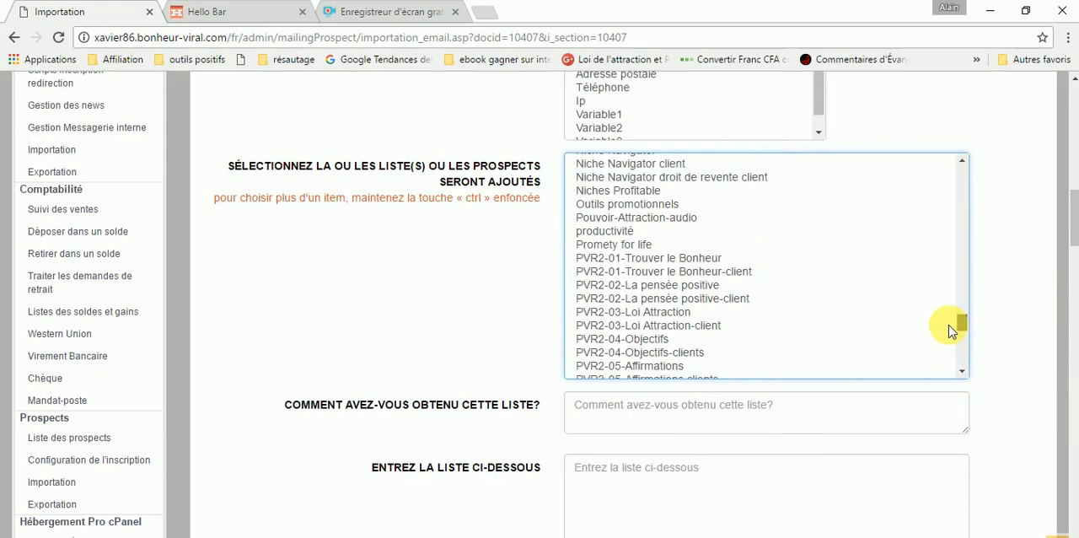
{"action": "left_click", "coordinate": [672, 287]}
- Enter "prospects inscrits via le blog loidelattraction-bonheur.com sur le formulaire hellobar" as the explanation of how the list was obtained
{"action": "scroll", "coordinate": [995, 430], "scroll_direction": "down", "scroll_amount": 2}
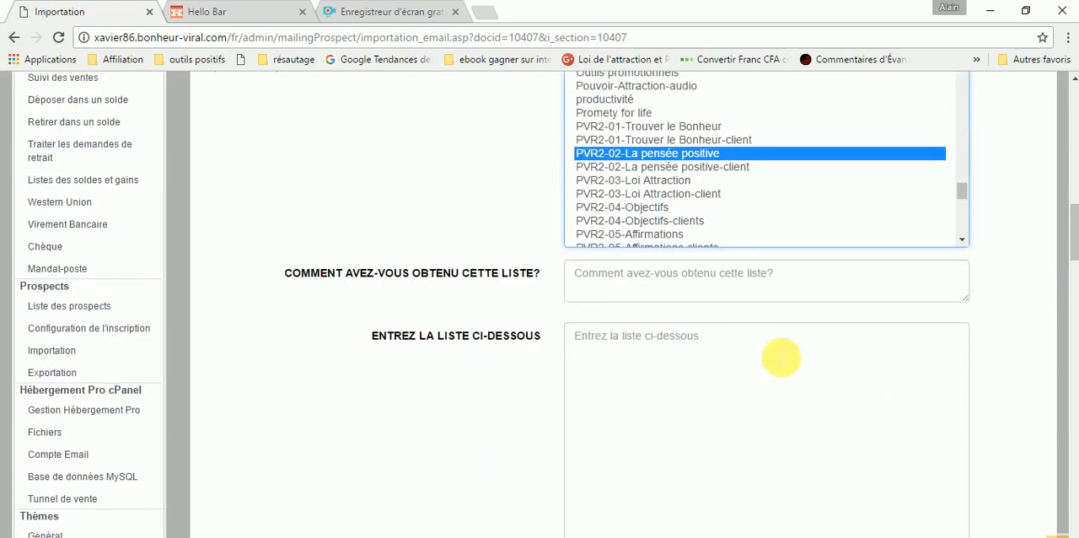
{"action": "left_click", "coordinate": [593, 263]}
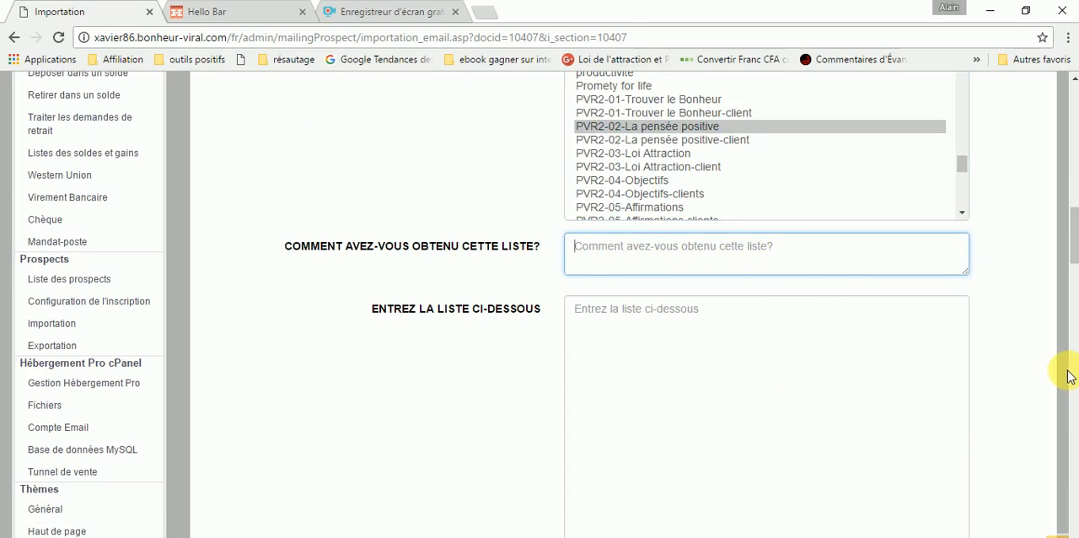
{"action": "type", "text": "p"}
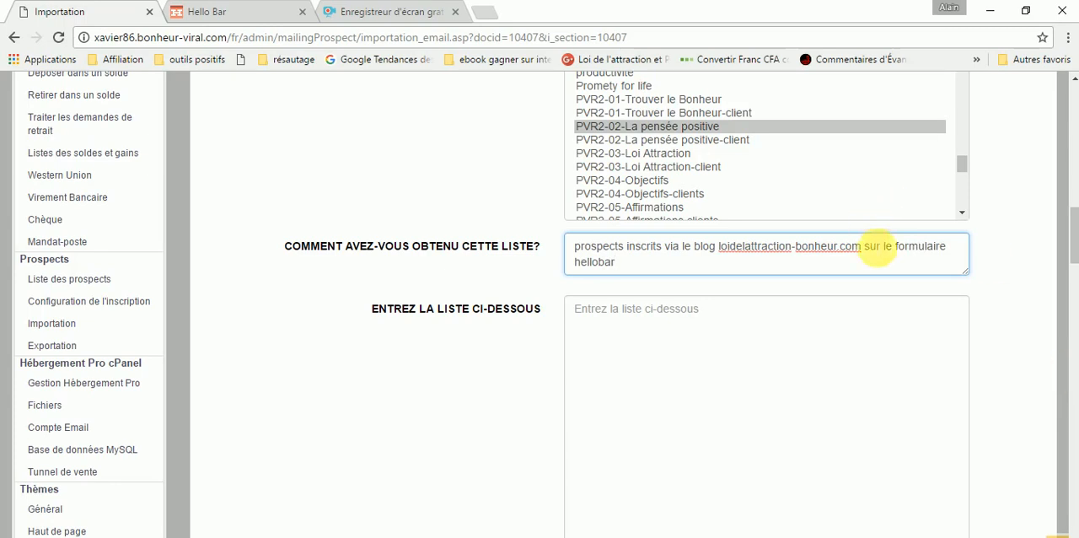
- Switch to the hellobar-contacts (91) workbook in Excel and look through its email, first name and date rows
{"action": "scroll", "coordinate": [872, 253], "scroll_direction": "down", "scroll_amount": 3}
{"action": "scroll", "coordinate": [873, 257], "scroll_direction": "down", "scroll_amount": 1}
{"action": "scroll", "coordinate": [872, 249], "scroll_direction": "up", "scroll_amount": 3}
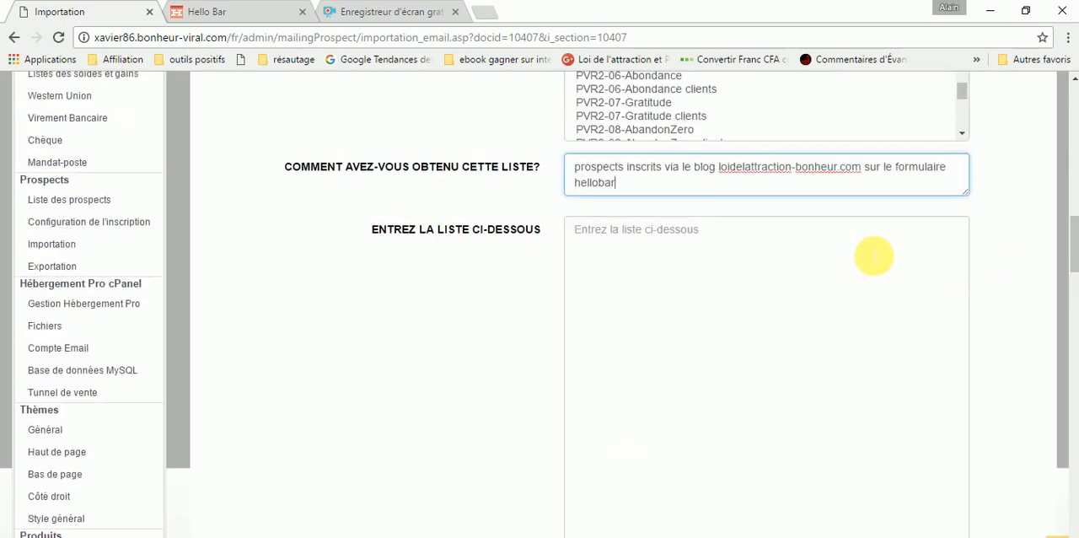
{"action": "scroll", "coordinate": [834, 272], "scroll_direction": "down", "scroll_amount": 1}
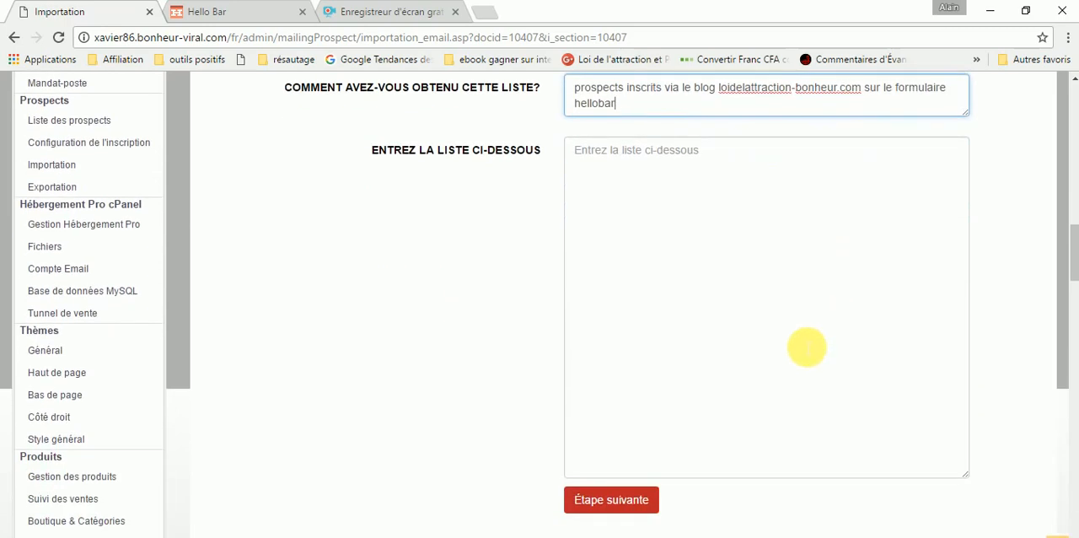
{"action": "left_click", "coordinate": [338, 537]}
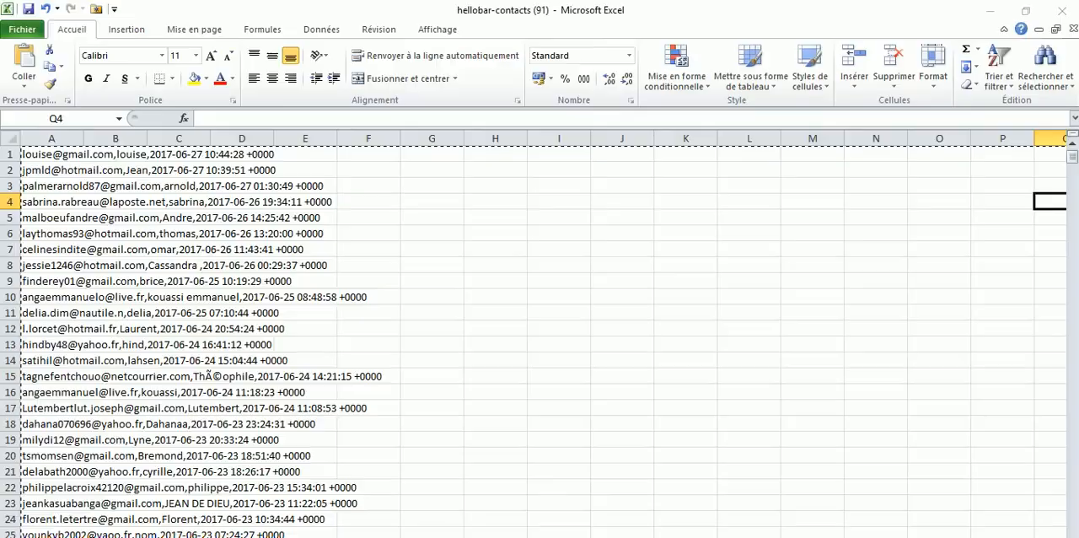
{"action": "scroll", "coordinate": [291, 274], "scroll_direction": "down", "scroll_amount": 2}
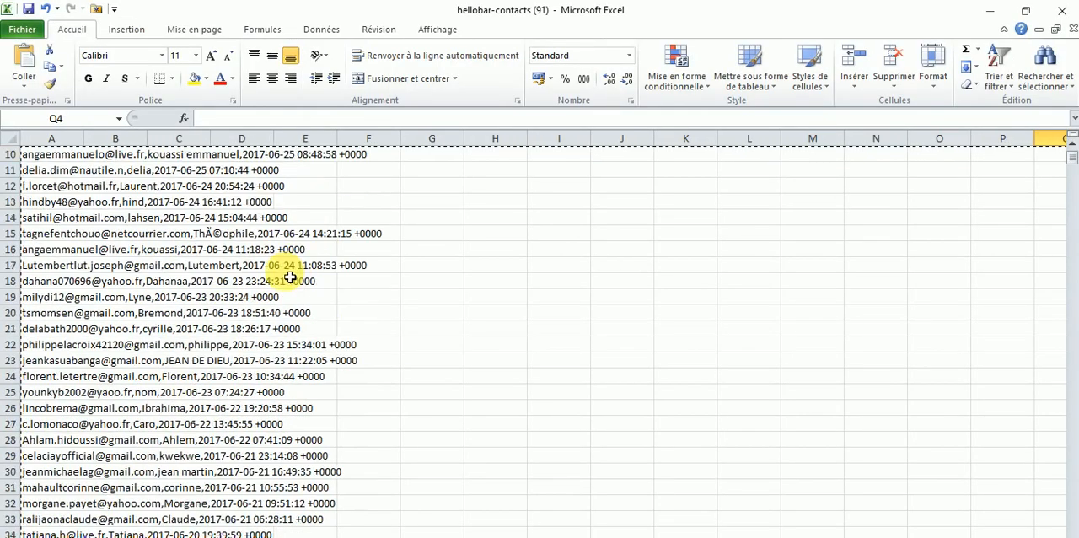
{"action": "scroll", "coordinate": [290, 273], "scroll_direction": "up", "scroll_amount": 2}
{"action": "scroll", "coordinate": [282, 295], "scroll_direction": "down", "scroll_amount": 5}
{"action": "scroll", "coordinate": [274, 278], "scroll_direction": "down", "scroll_amount": 4}
{"action": "scroll", "coordinate": [273, 303], "scroll_direction": "up", "scroll_amount": 9}
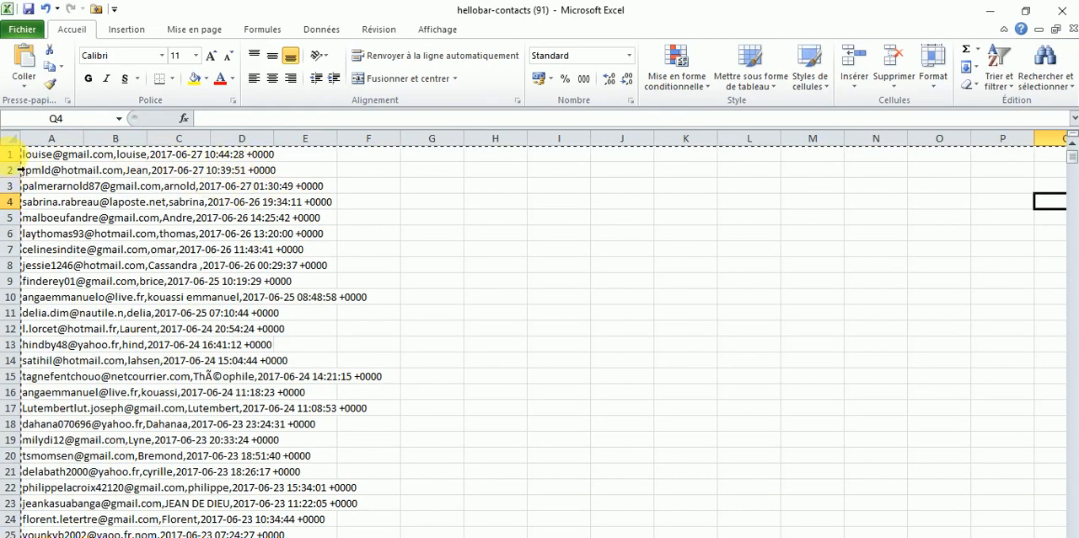
{"action": "left_click_drag", "start_coordinate": [10, 157], "coordinate": [72, 441]}
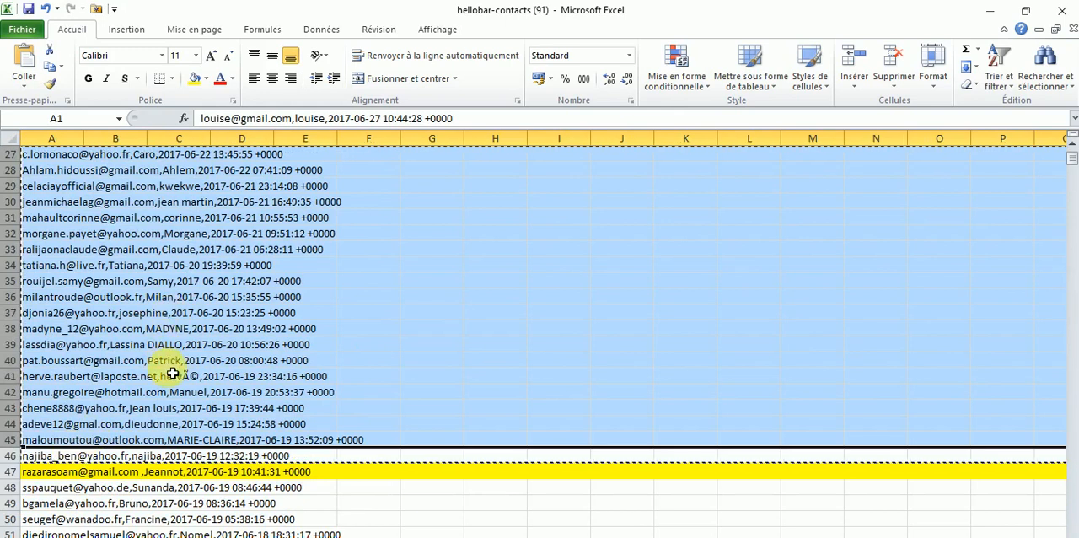
{"action": "scroll", "coordinate": [226, 440], "scroll_direction": "down", "scroll_amount": 2}
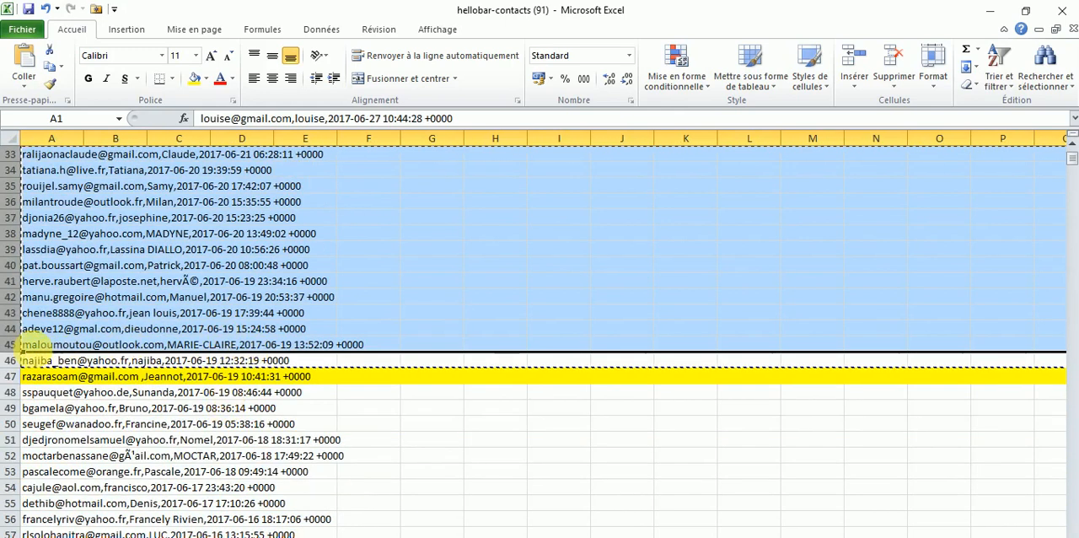
{"action": "scroll", "coordinate": [107, 345], "scroll_direction": "up", "scroll_amount": 4}
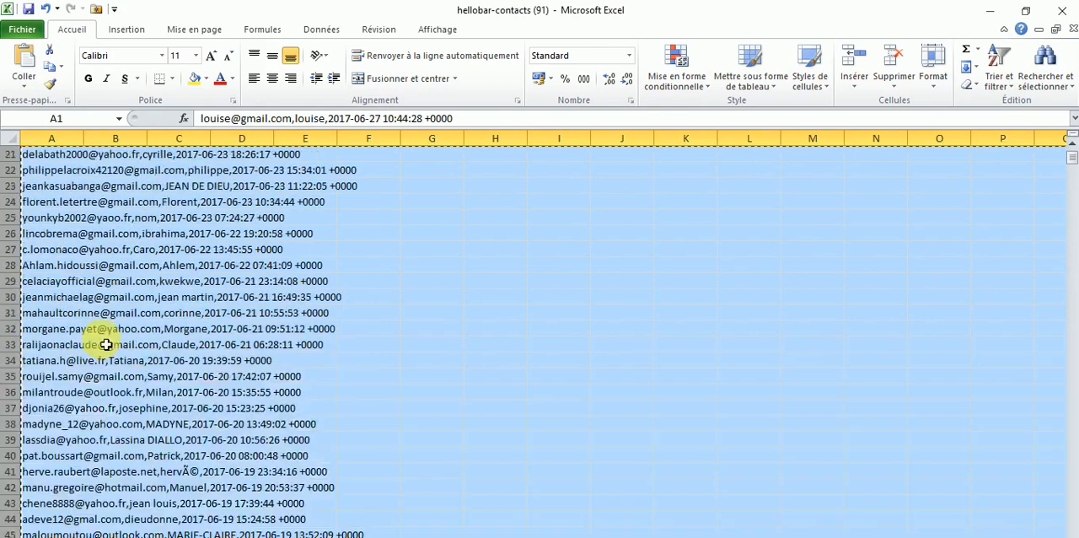
{"action": "scroll", "coordinate": [106, 345], "scroll_direction": "up", "scroll_amount": 7}
- Copy rows 1 to 46, the contacts above the yellow-highlighted row
{"action": "left_click_drag", "start_coordinate": [15, 160], "coordinate": [89, 312]}
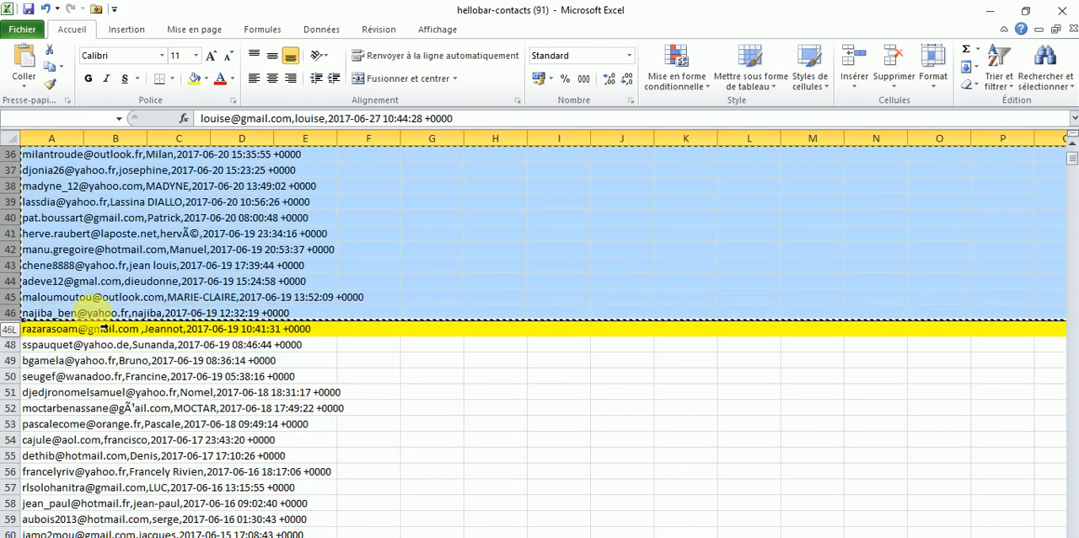
{"action": "right_click", "coordinate": [138, 200]}
{"action": "left_click", "coordinate": [171, 224]}
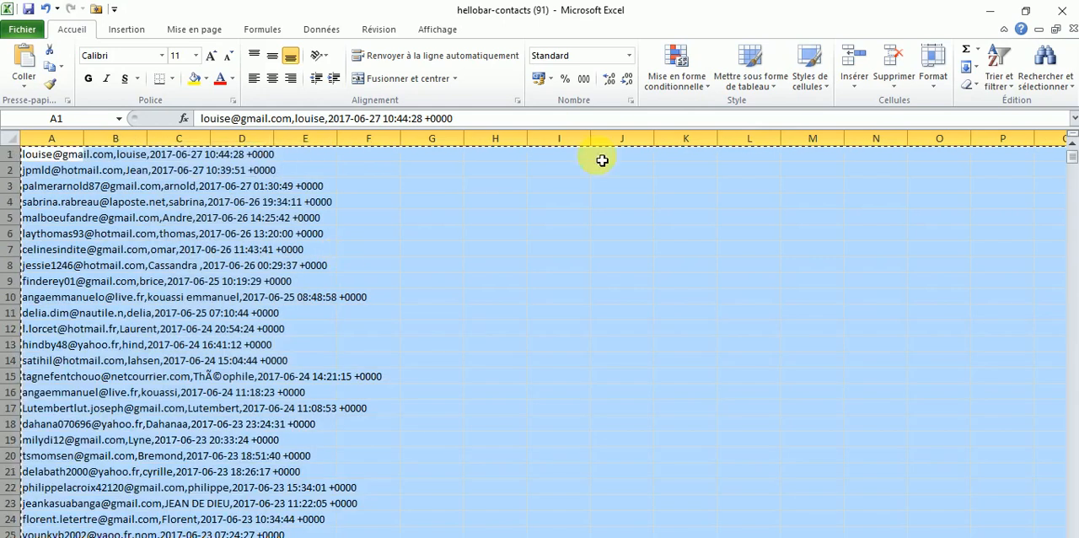
- Return to the import page in Chrome and paste the copied contacts under Entrez la liste ci-dessous
{"action": "left_click", "coordinate": [992, 11]}
{"action": "scroll", "coordinate": [703, 379], "scroll_direction": "up", "scroll_amount": 10}
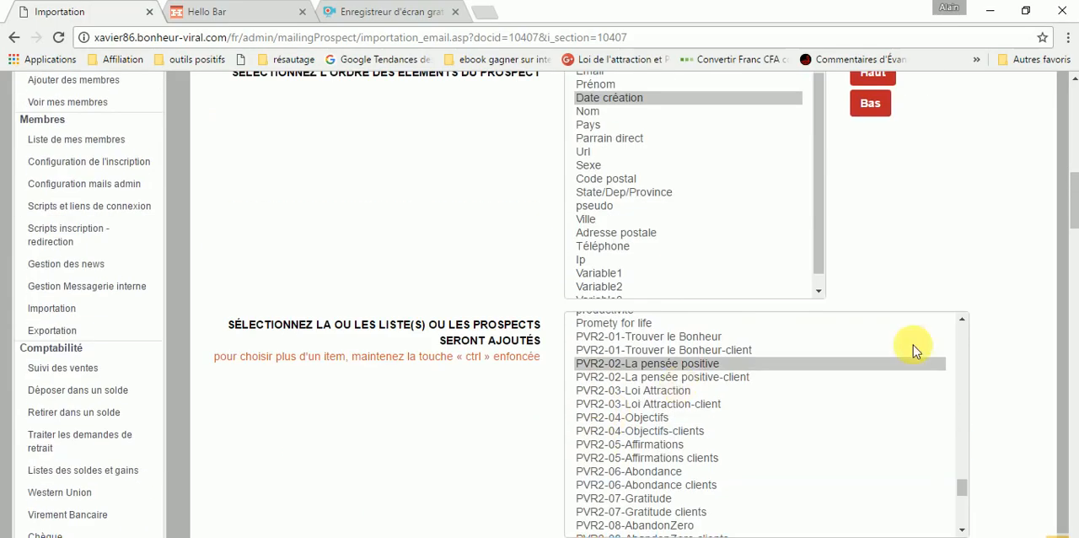
{"action": "scroll", "coordinate": [916, 350], "scroll_direction": "down", "scroll_amount": 15}
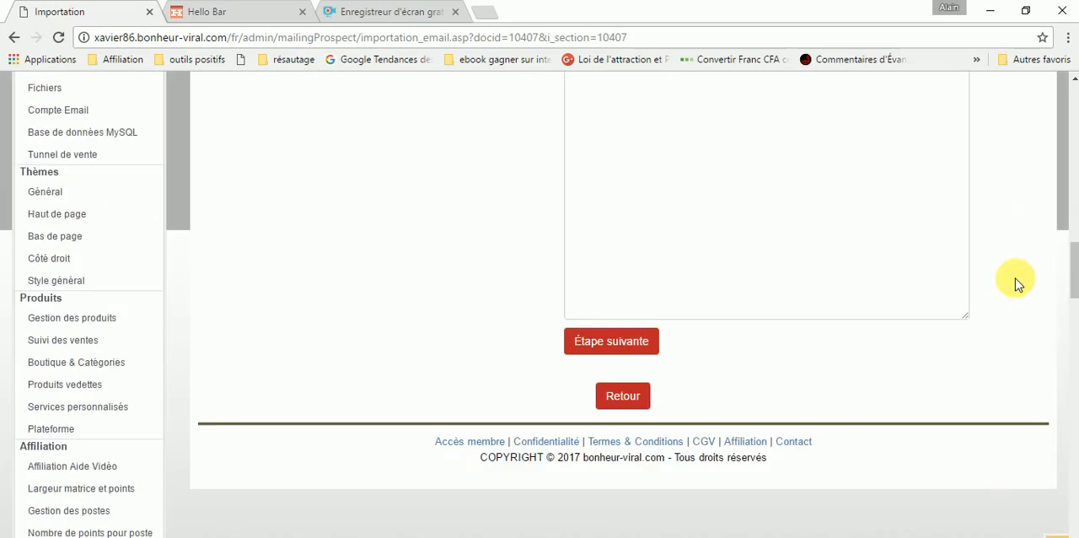
{"action": "scroll", "coordinate": [699, 284], "scroll_direction": "up", "scroll_amount": 3}
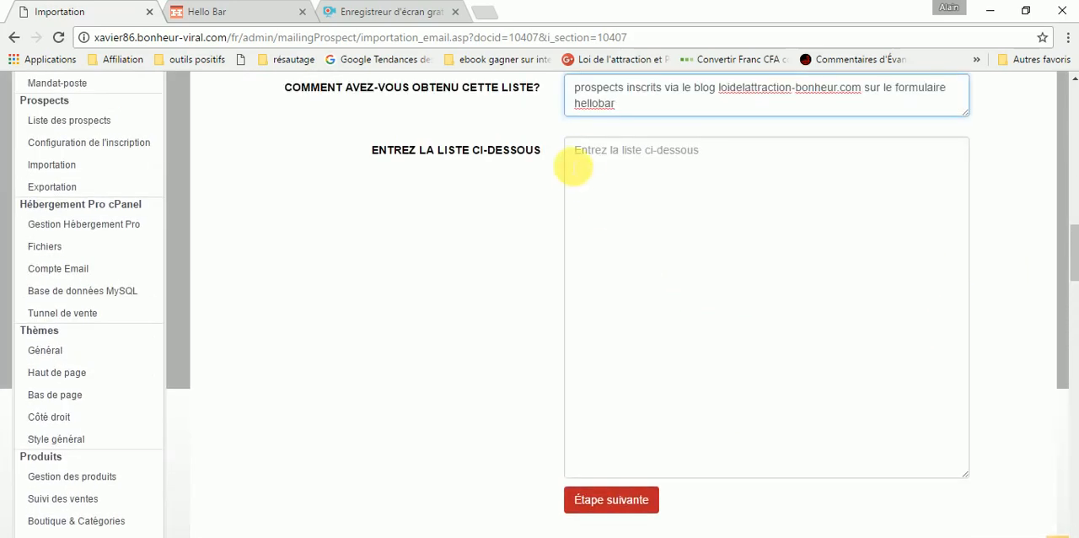
{"action": "left_click", "coordinate": [574, 160]}
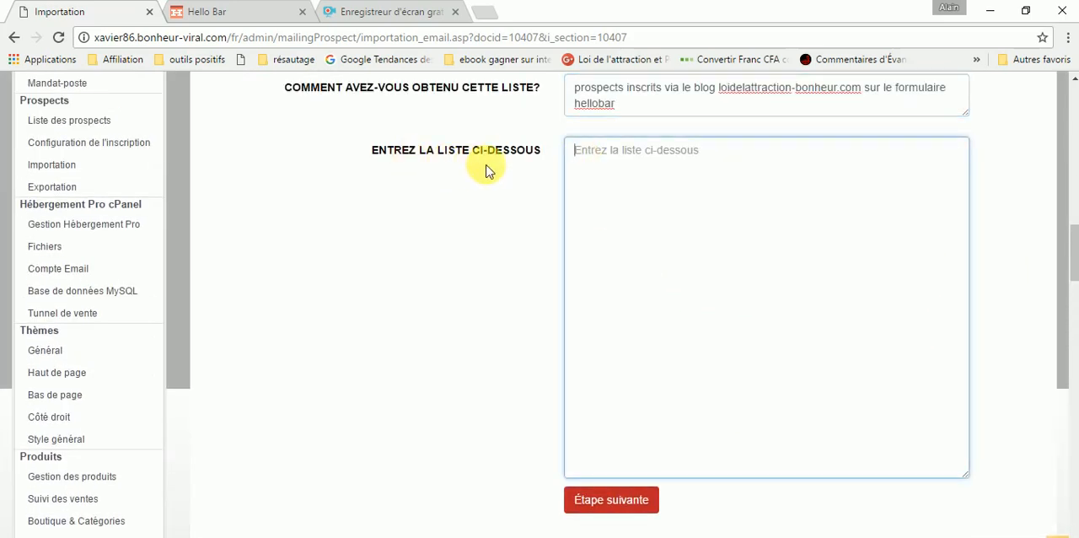
{"action": "right_click", "coordinate": [583, 159]}
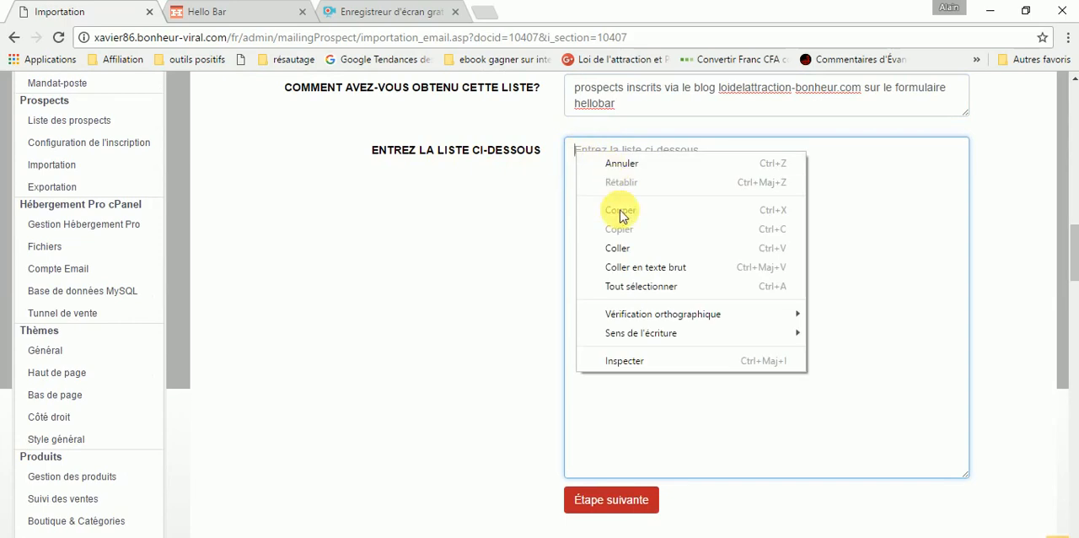
{"action": "left_click", "coordinate": [628, 245]}
- Check the pasted contact rows through to the end and submit the form to reach the import preview
{"action": "scroll", "coordinate": [747, 338], "scroll_direction": "down", "scroll_amount": 2}
{"action": "scroll", "coordinate": [747, 301], "scroll_direction": "up", "scroll_amount": 5}
{"action": "scroll", "coordinate": [977, 275], "scroll_direction": "up", "scroll_amount": 10}
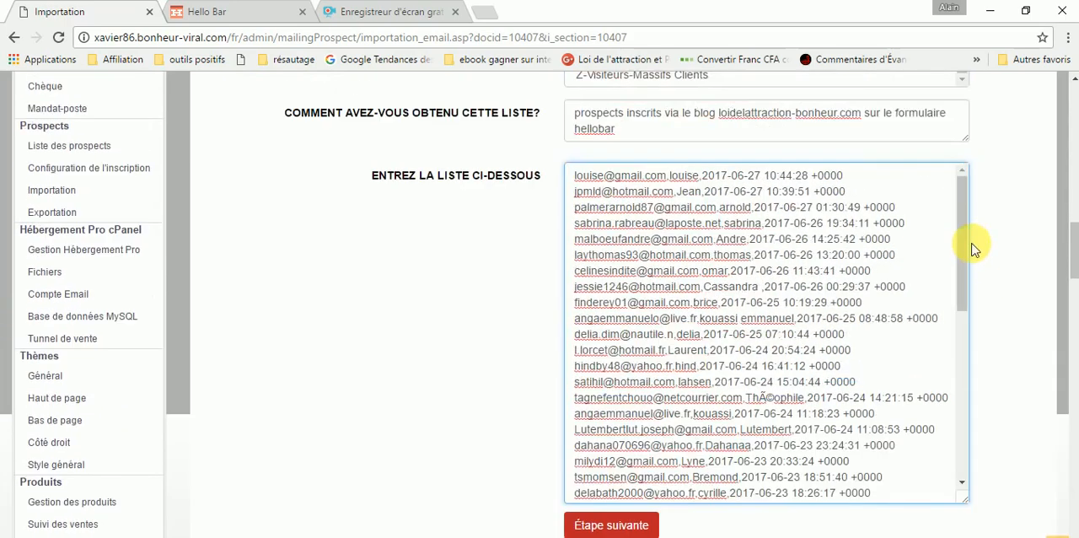
{"action": "scroll", "coordinate": [959, 312], "scroll_direction": "down", "scroll_amount": 6}
{"action": "scroll", "coordinate": [954, 305], "scroll_direction": "down", "scroll_amount": 4}
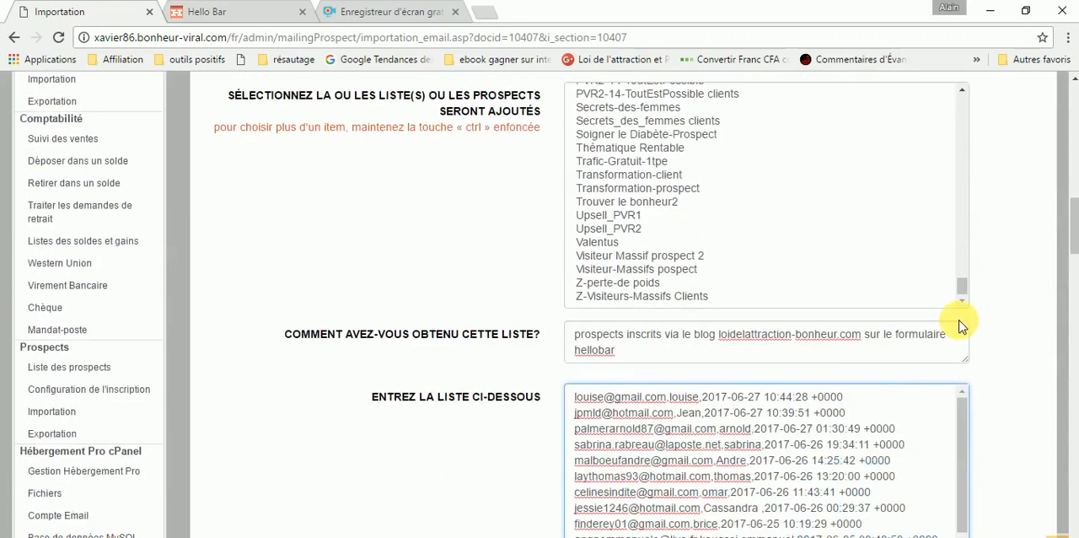
{"action": "scroll", "coordinate": [957, 333], "scroll_direction": "down", "scroll_amount": 2}
{"action": "scroll", "coordinate": [953, 333], "scroll_direction": "down", "scroll_amount": 4}
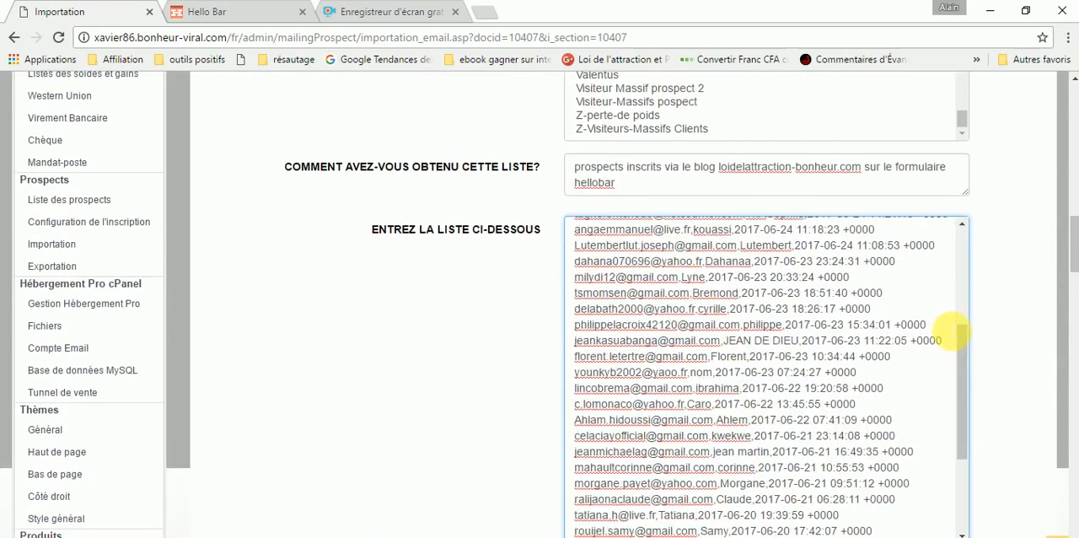
{"action": "scroll", "coordinate": [970, 354], "scroll_direction": "down", "scroll_amount": 10}
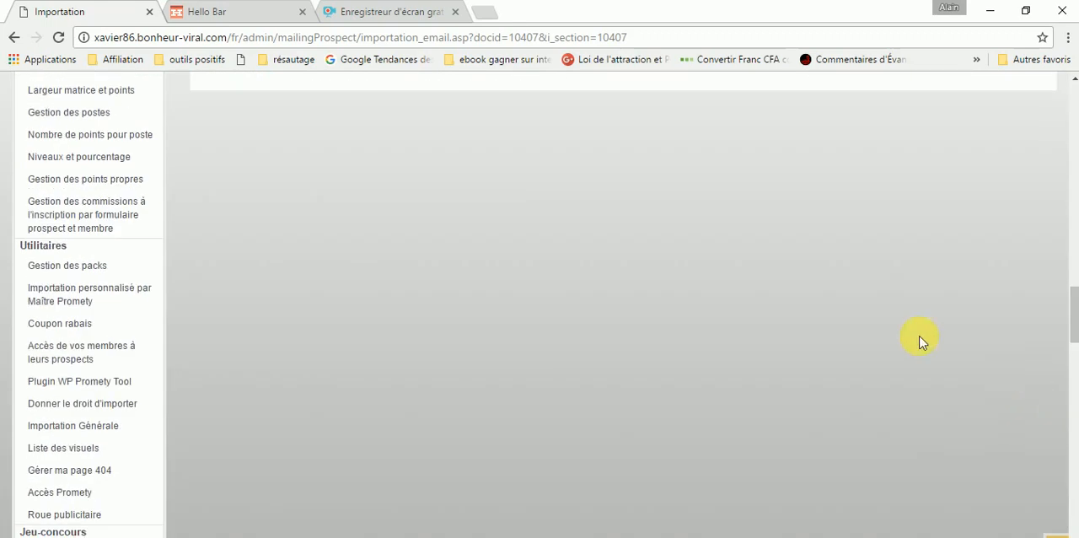
{"action": "scroll", "coordinate": [908, 296], "scroll_direction": "up", "scroll_amount": 6}
{"action": "scroll", "coordinate": [908, 289], "scroll_direction": "up", "scroll_amount": 2}
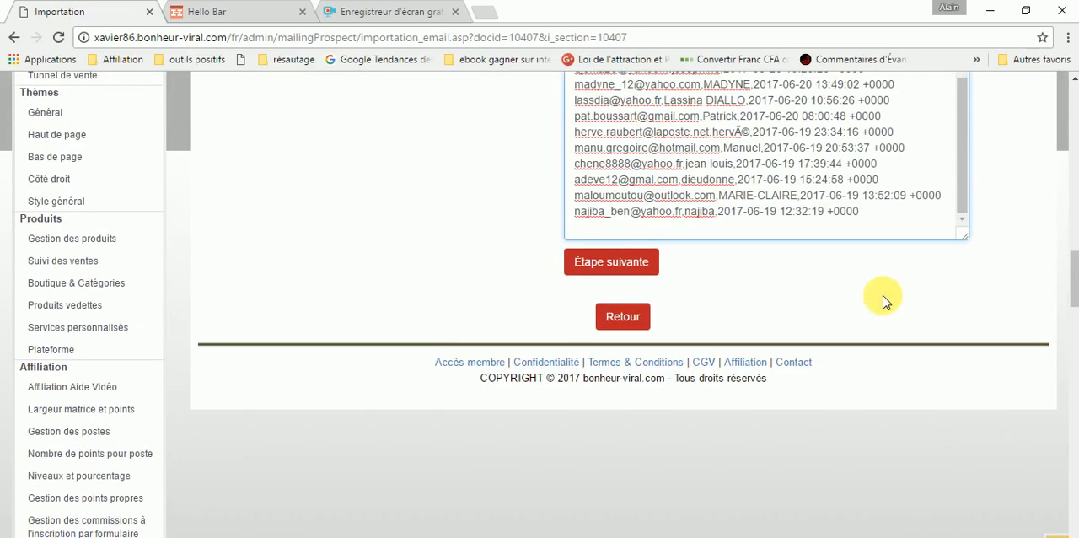
{"action": "left_click", "coordinate": [601, 260]}
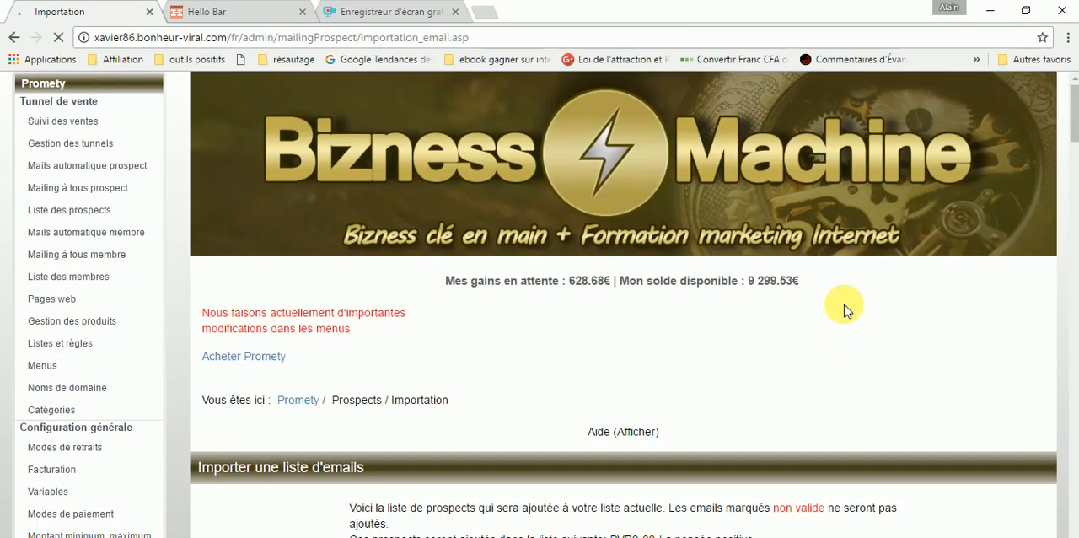
- Review the import preview, checking the destination list, the email, prenom and Date columns, and any addresses marked non valide
{"action": "scroll", "coordinate": [846, 309], "scroll_direction": "down", "scroll_amount": 3}
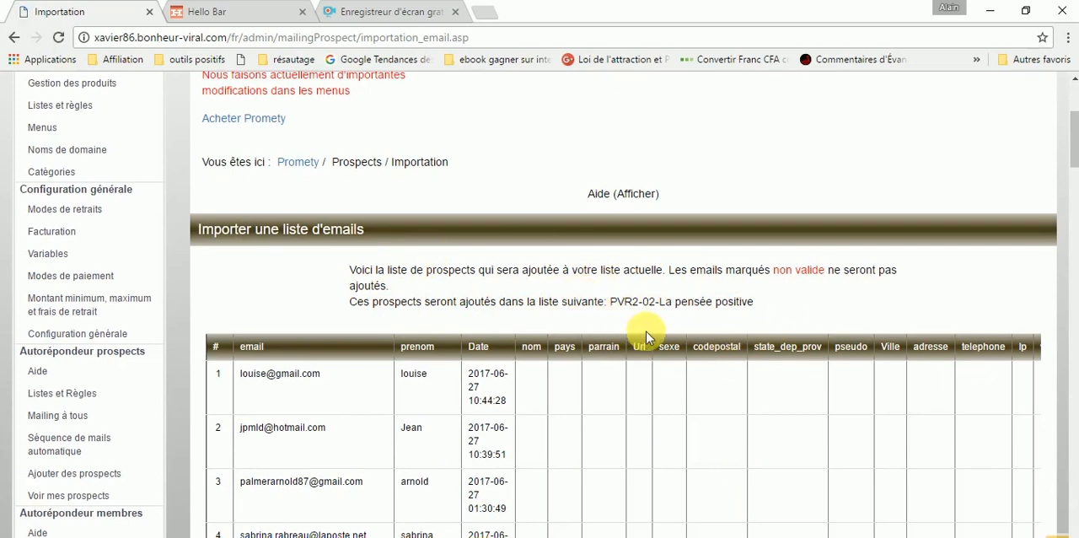
{"action": "scroll", "coordinate": [631, 322], "scroll_direction": "down", "scroll_amount": 1}
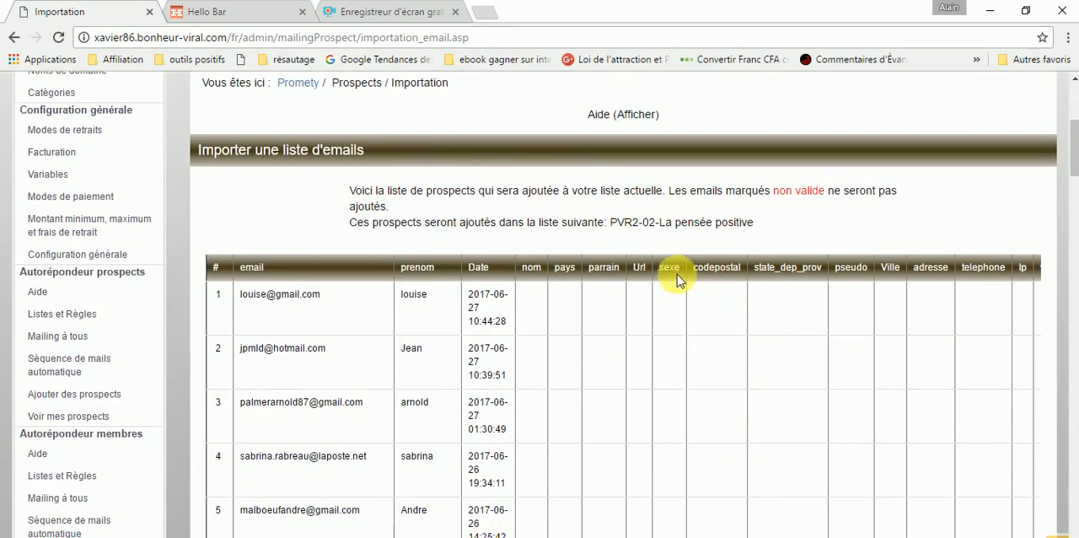
{"action": "scroll", "coordinate": [615, 235], "scroll_direction": "down", "scroll_amount": 1}
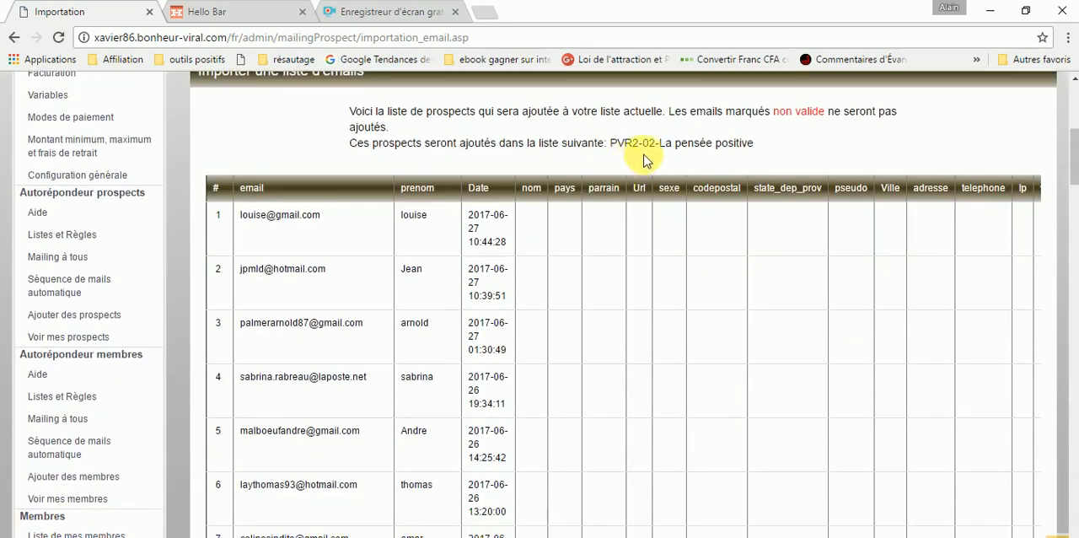
{"action": "scroll", "coordinate": [641, 253], "scroll_direction": "down", "scroll_amount": 1}
{"action": "scroll", "coordinate": [284, 181], "scroll_direction": "up", "scroll_amount": 1}
{"action": "scroll", "coordinate": [510, 227], "scroll_direction": "down", "scroll_amount": 1}
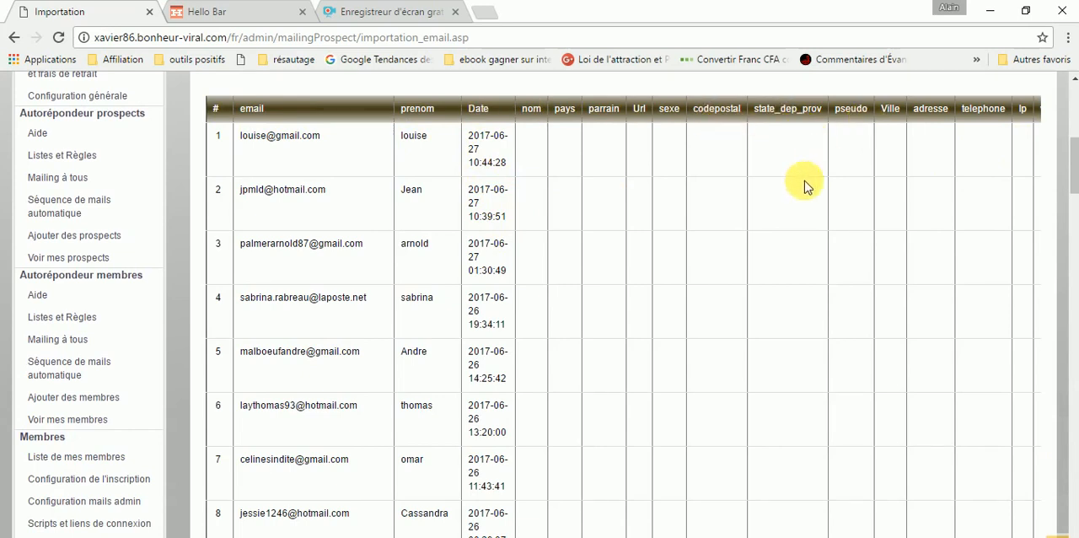
{"action": "scroll", "coordinate": [574, 293], "scroll_direction": "down", "scroll_amount": 1}
{"action": "scroll", "coordinate": [527, 324], "scroll_direction": "down", "scroll_amount": 2}
{"action": "scroll", "coordinate": [492, 338], "scroll_direction": "down", "scroll_amount": 2}
{"action": "scroll", "coordinate": [422, 349], "scroll_direction": "down", "scroll_amount": 5}
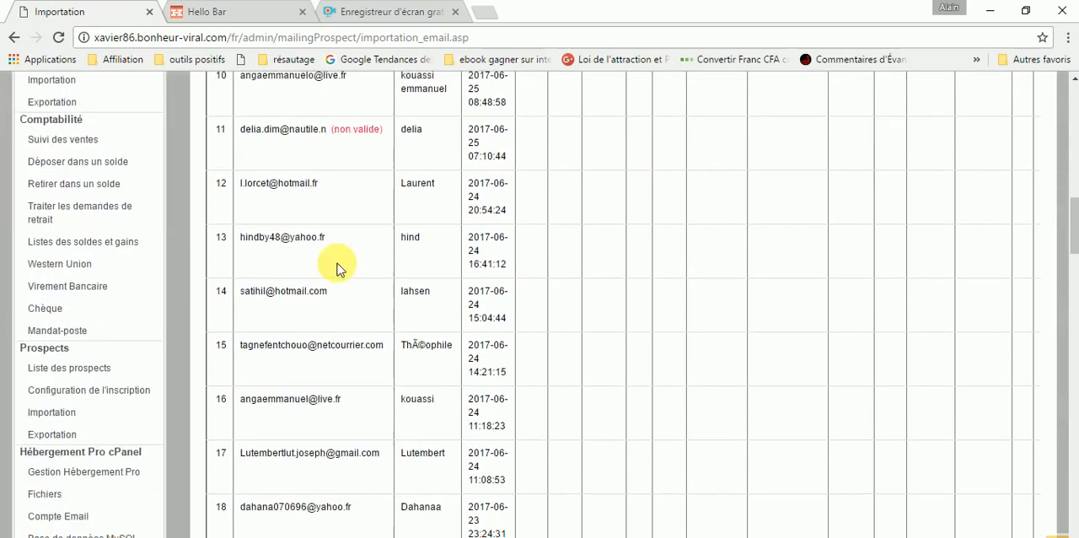
{"action": "scroll", "coordinate": [329, 247], "scroll_direction": "up", "scroll_amount": 1}
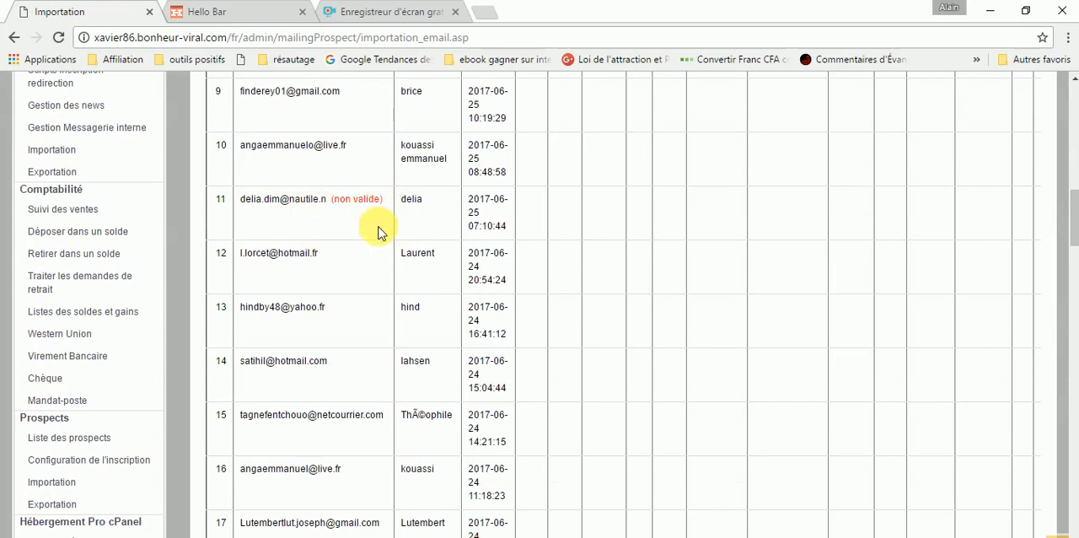
{"action": "scroll", "coordinate": [362, 241], "scroll_direction": "down", "scroll_amount": 5}
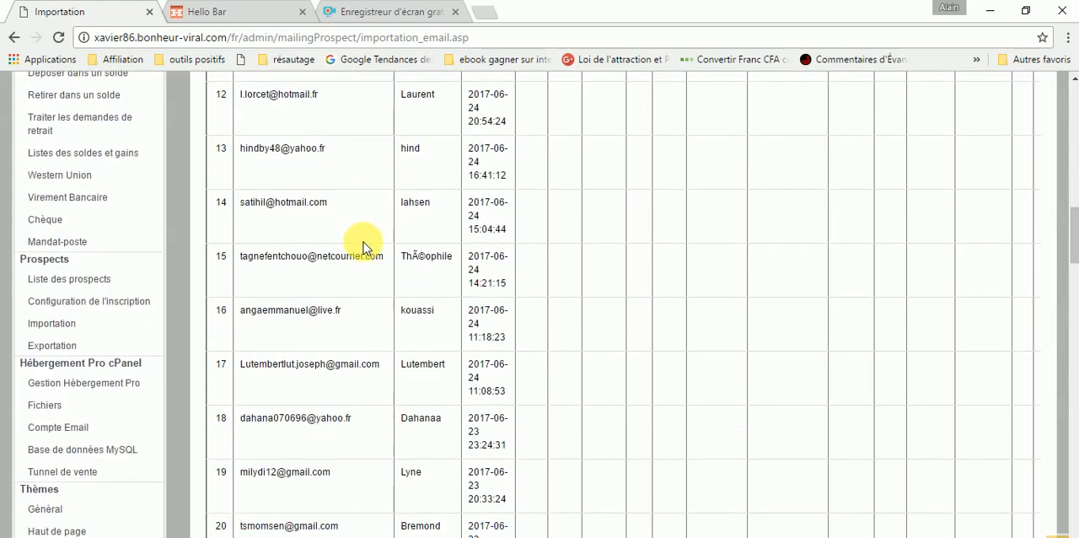
{"action": "scroll", "coordinate": [407, 245], "scroll_direction": "down", "scroll_amount": 4}
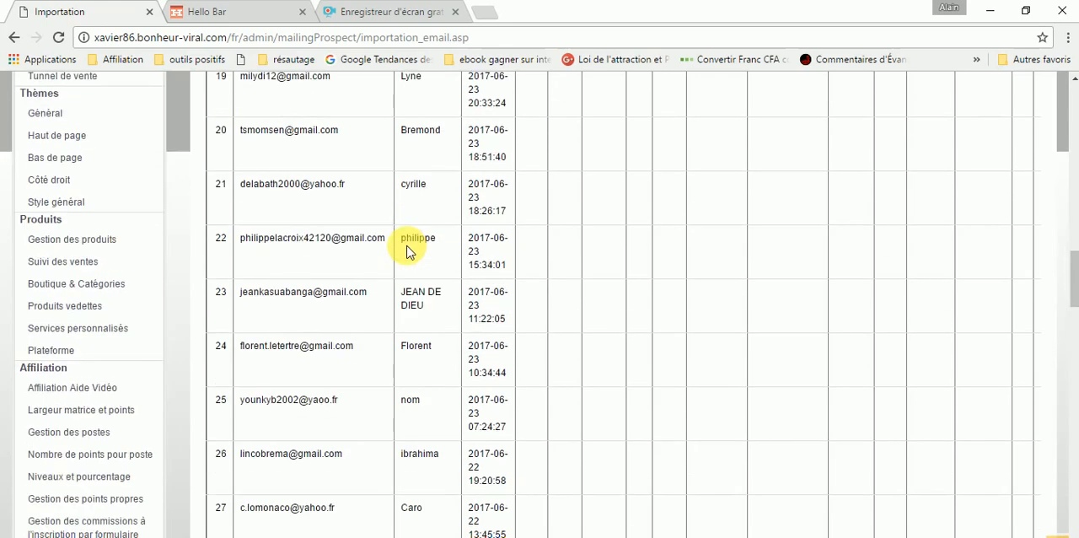
{"action": "scroll", "coordinate": [407, 244], "scroll_direction": "down", "scroll_amount": 7}
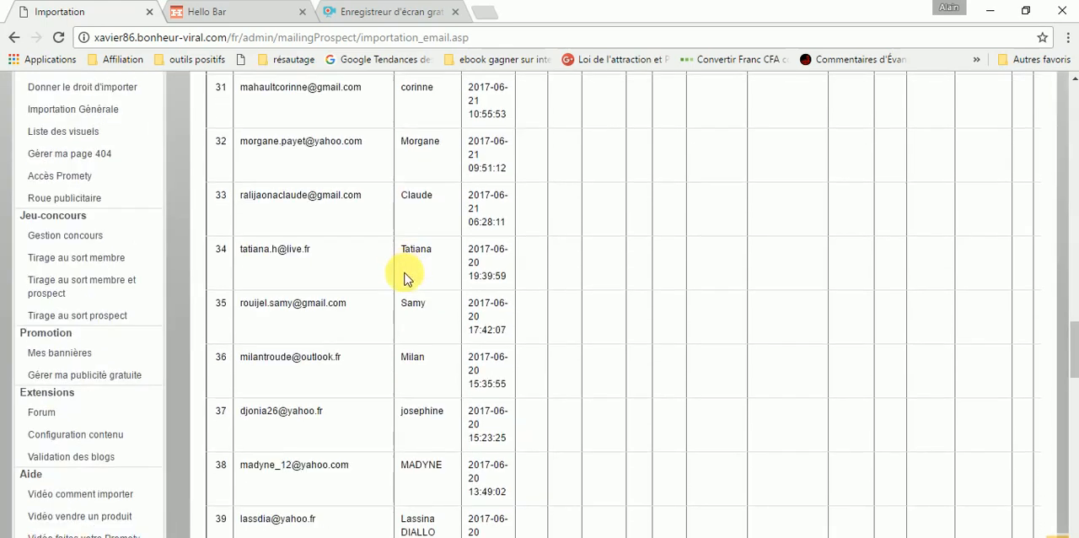
- Add the previewed prospects to the PVR2-02-La pensée positive list to complete the import
{"action": "scroll", "coordinate": [401, 309], "scroll_direction": "down", "scroll_amount": 11}
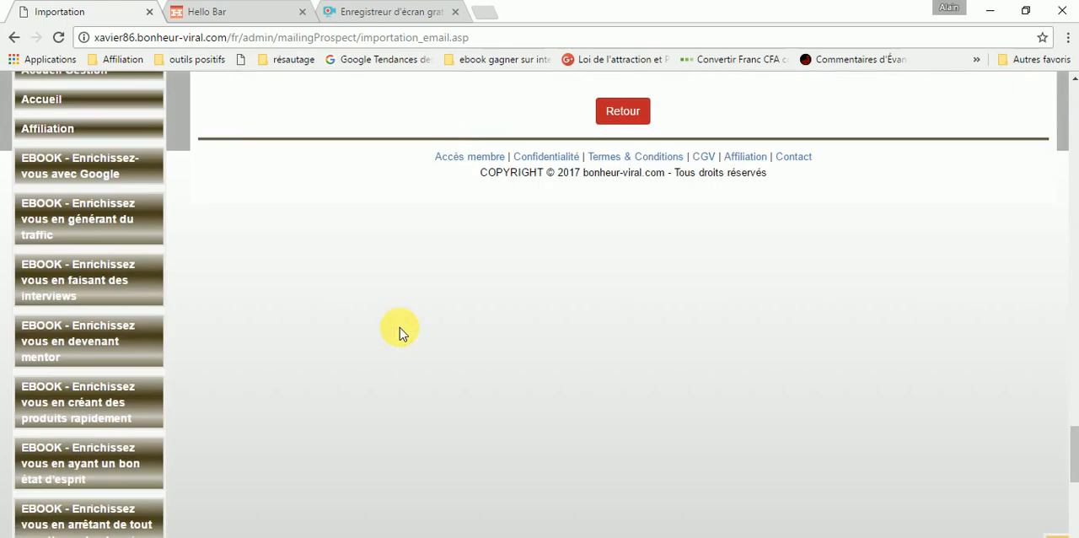
{"action": "scroll", "coordinate": [400, 329], "scroll_direction": "up", "scroll_amount": 2}
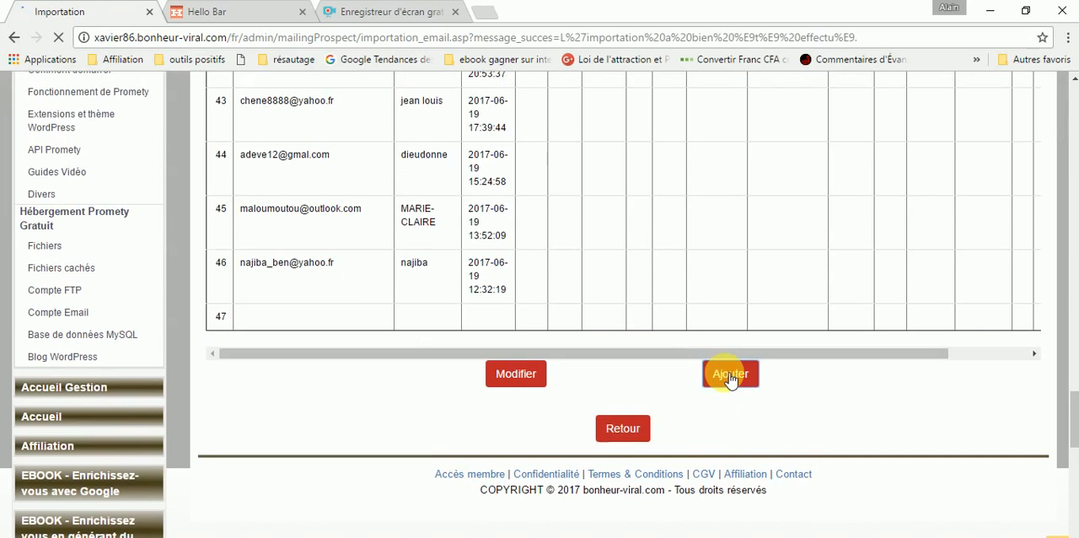
- Check the importation page for the outcome of the import and look over its form through to the end
{"action": "scroll", "coordinate": [730, 379], "scroll_direction": "down", "scroll_amount": 2}
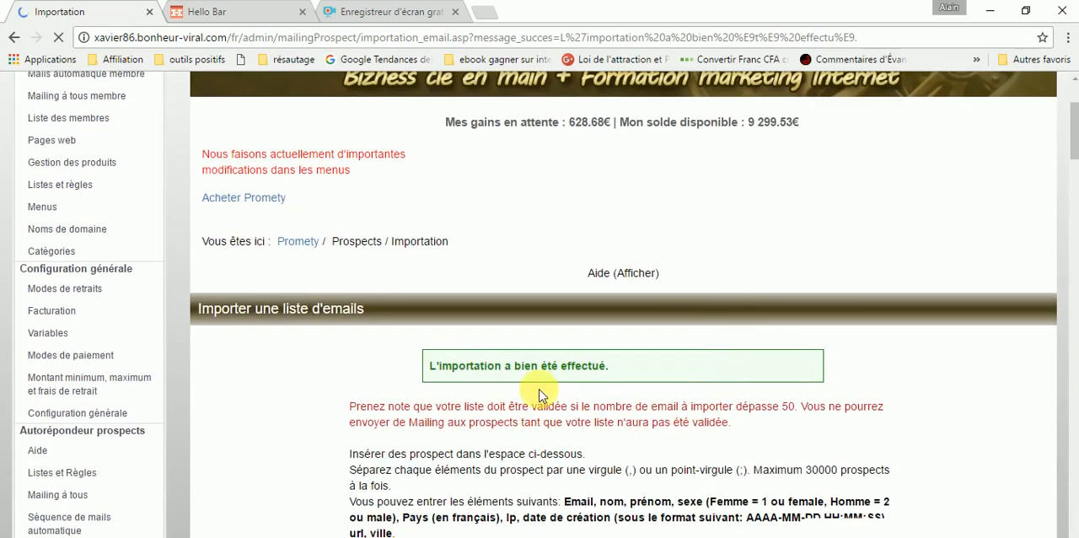
{"action": "scroll", "coordinate": [651, 351], "scroll_direction": "down", "scroll_amount": 3}
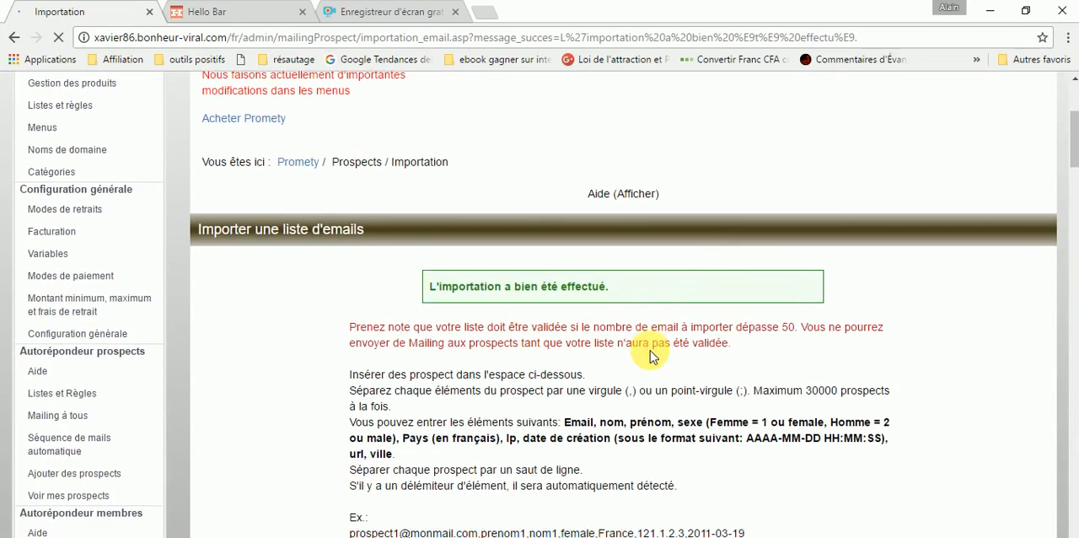
{"action": "scroll", "coordinate": [659, 381], "scroll_direction": "down", "scroll_amount": 2}
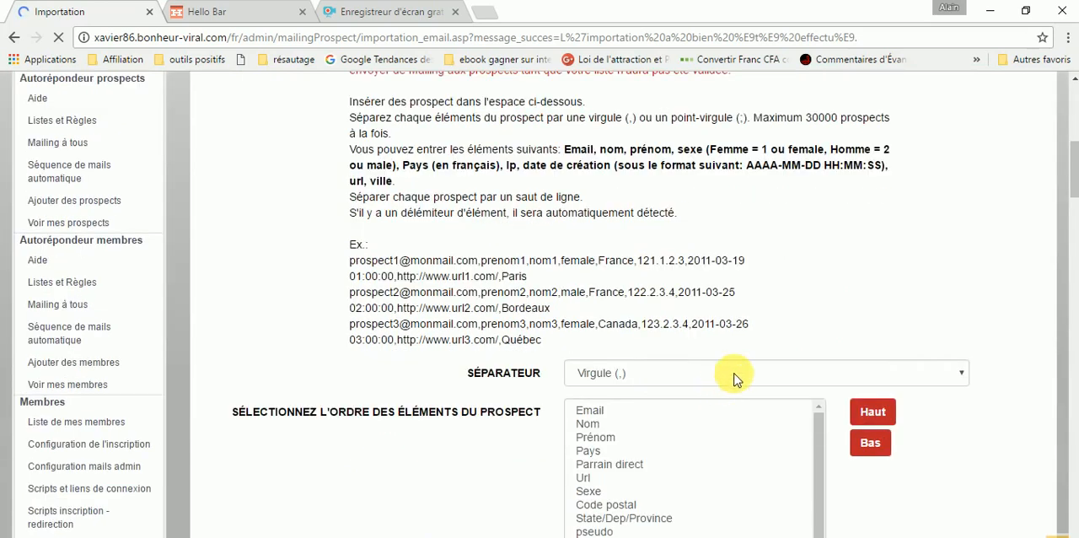
{"action": "scroll", "coordinate": [940, 372], "scroll_direction": "down", "scroll_amount": 2}
{"action": "scroll", "coordinate": [849, 435], "scroll_direction": "down", "scroll_amount": 3}
{"action": "scroll", "coordinate": [848, 434], "scroll_direction": "down", "scroll_amount": 10}
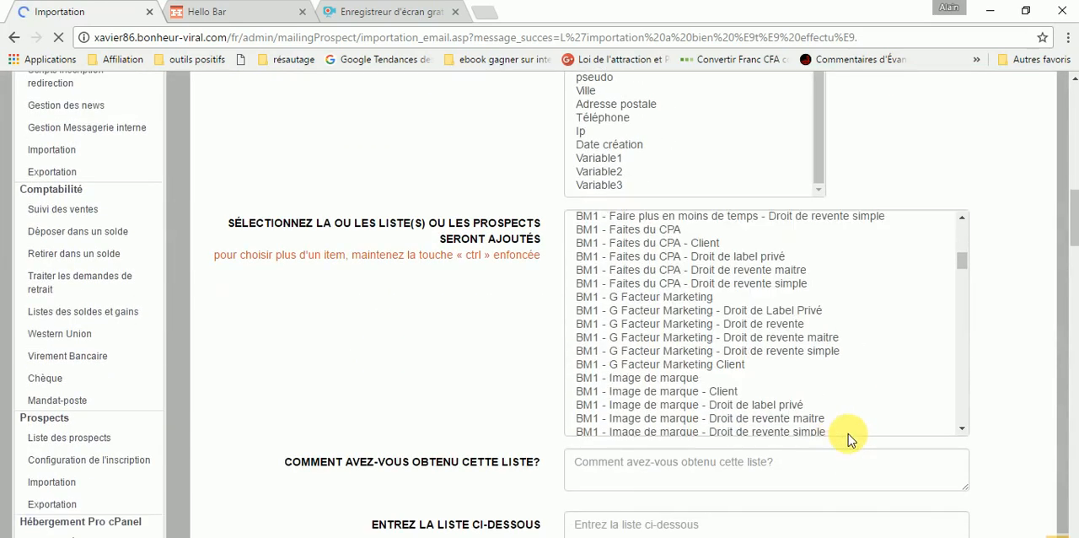
{"action": "scroll", "coordinate": [961, 438], "scroll_direction": "down", "scroll_amount": 8}
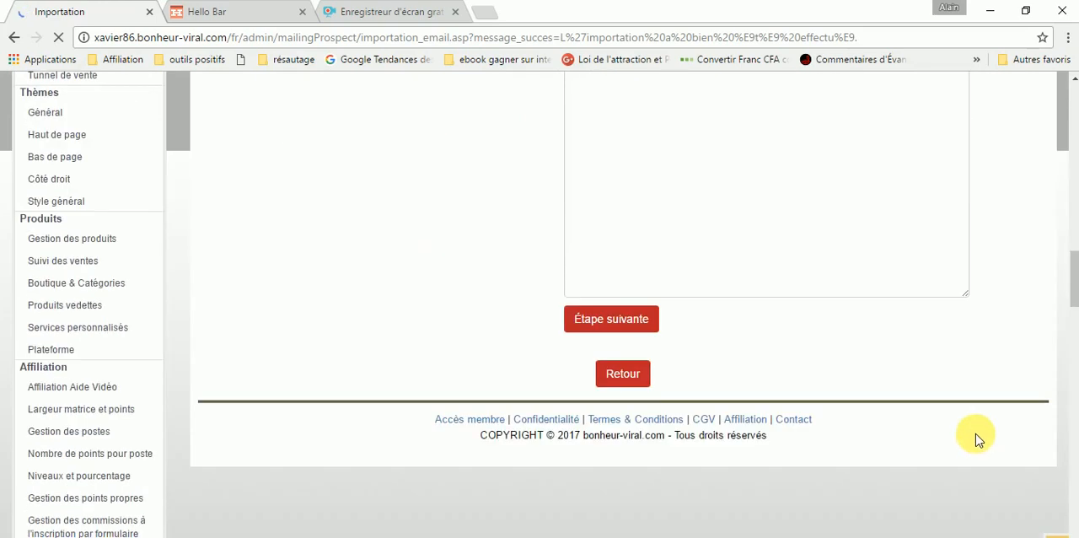
{"action": "scroll", "coordinate": [974, 399], "scroll_direction": "up", "scroll_amount": 9}
{"action": "scroll", "coordinate": [971, 399], "scroll_direction": "up", "scroll_amount": 5}
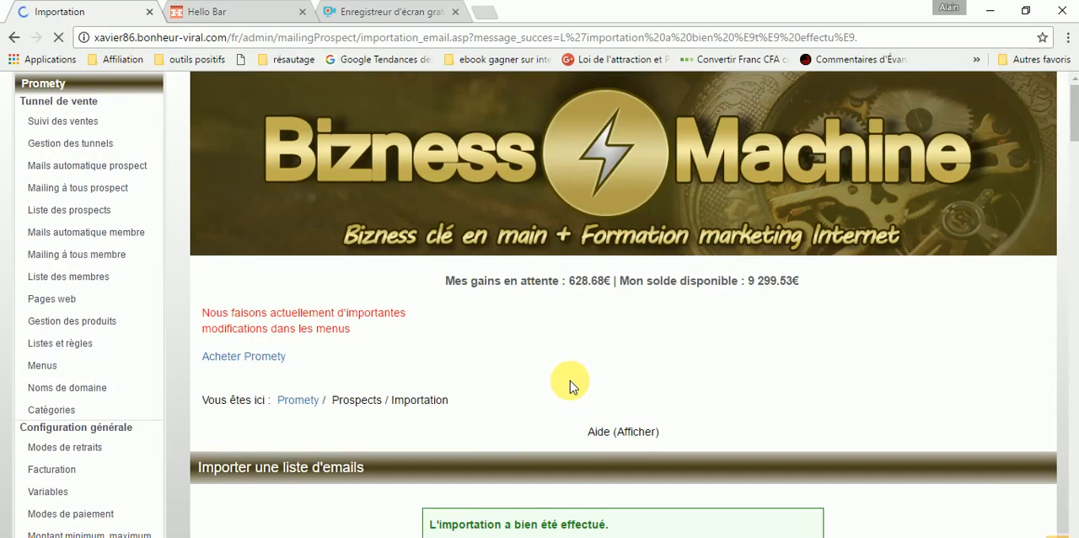
{"action": "scroll", "coordinate": [113, 290], "scroll_direction": "up", "scroll_amount": 5}
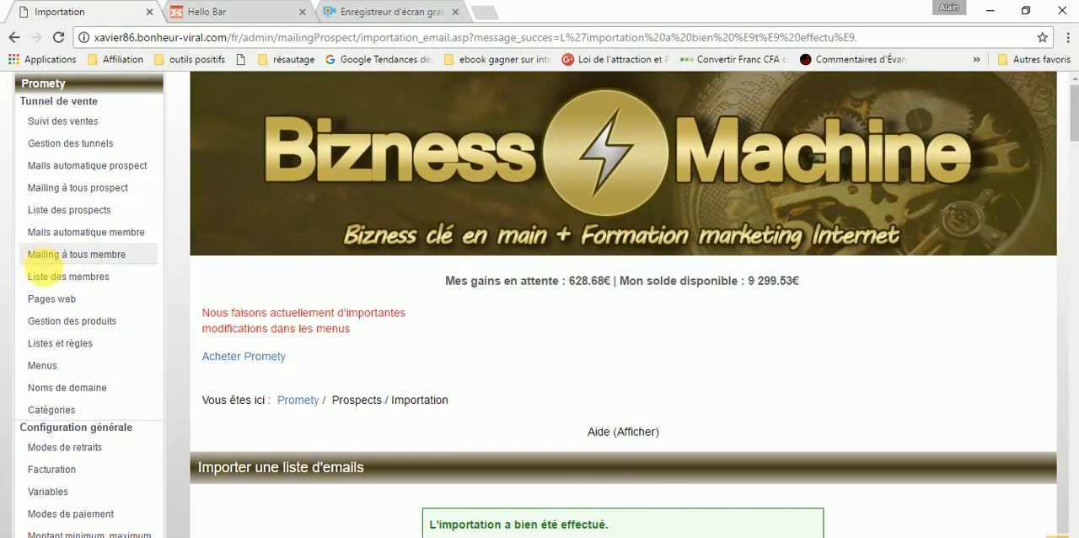
- Open the automatic prospect mails of the sales funnel and set the site filter to - Tous -
{"action": "left_click", "coordinate": [101, 168]}
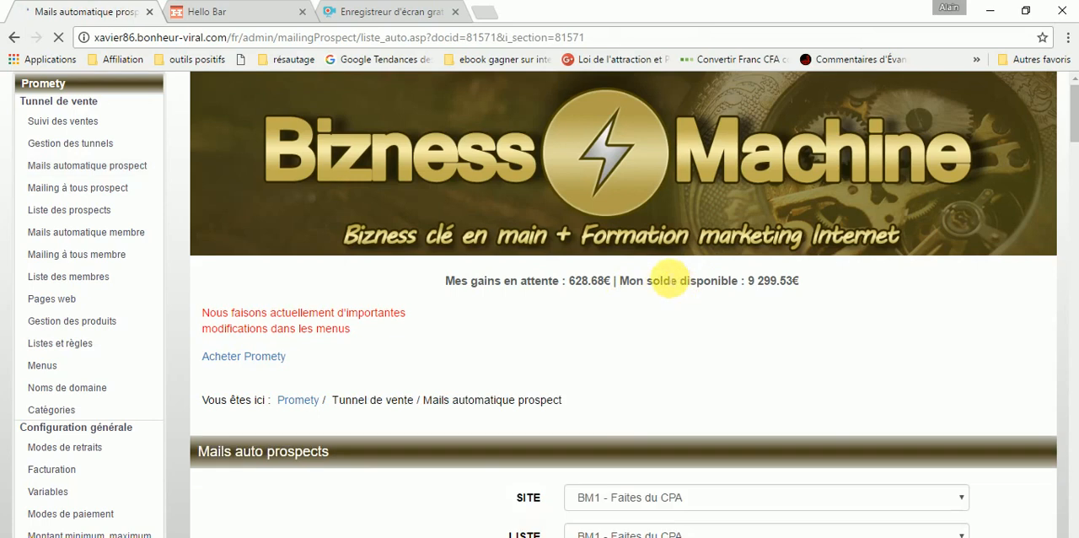
{"action": "scroll", "coordinate": [675, 272], "scroll_direction": "down", "scroll_amount": 3}
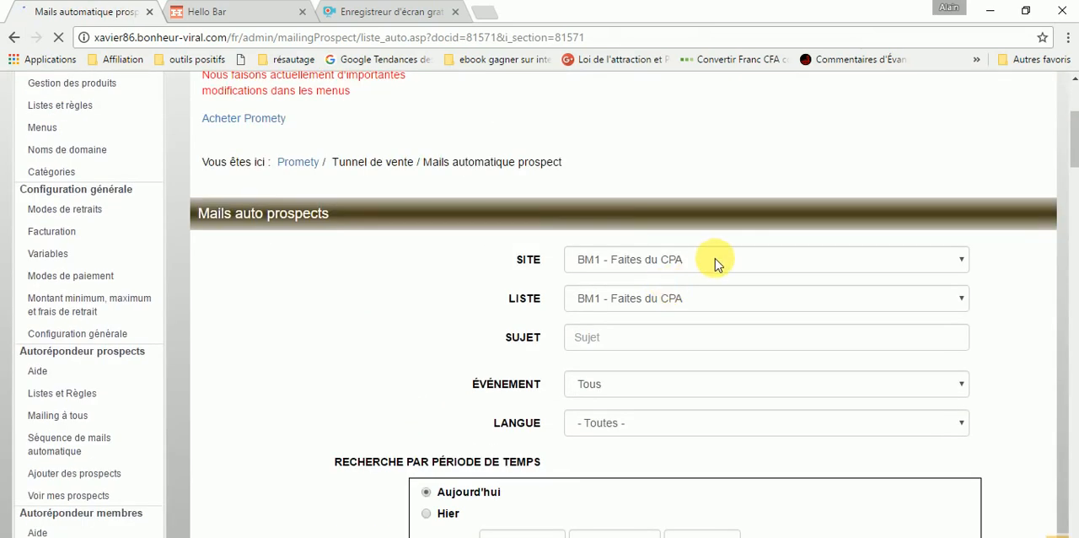
{"action": "left_click", "coordinate": [715, 263]}
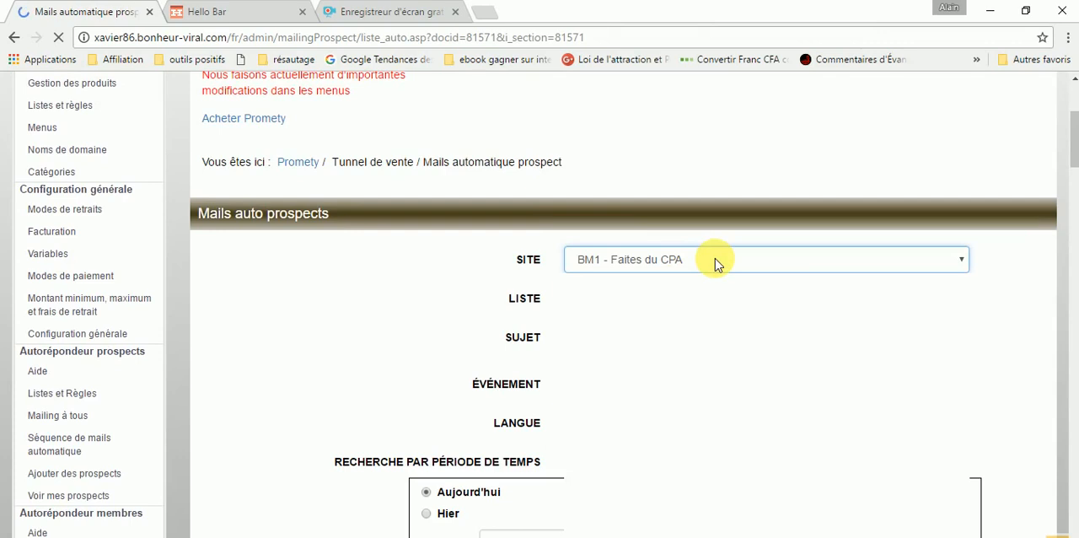
{"action": "left_click", "coordinate": [715, 258]}
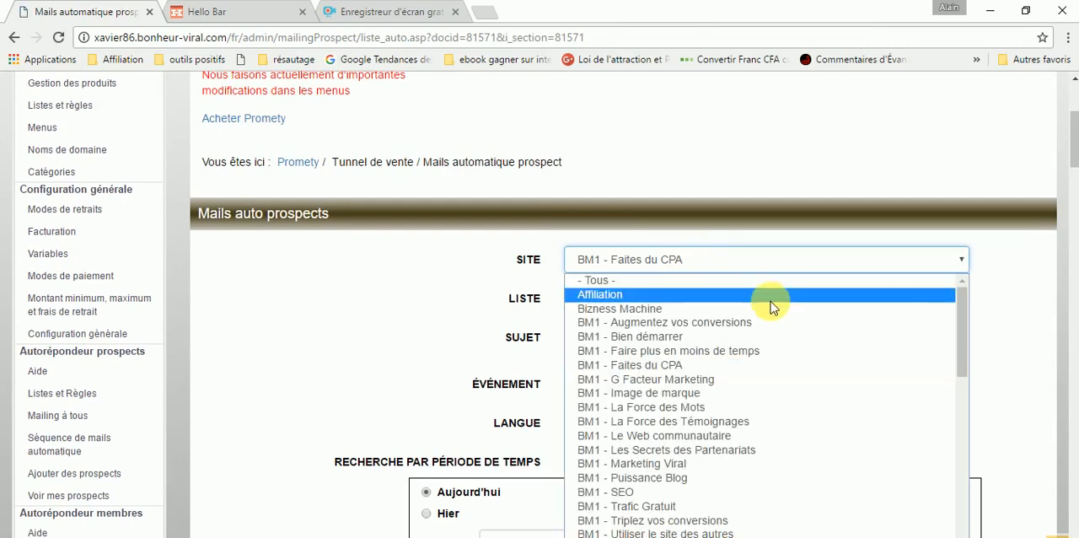
{"action": "scroll", "coordinate": [767, 338], "scroll_direction": "down", "scroll_amount": 1}
{"action": "scroll", "coordinate": [767, 346], "scroll_direction": "down", "scroll_amount": 5}
{"action": "scroll", "coordinate": [769, 354], "scroll_direction": "up", "scroll_amount": 6}
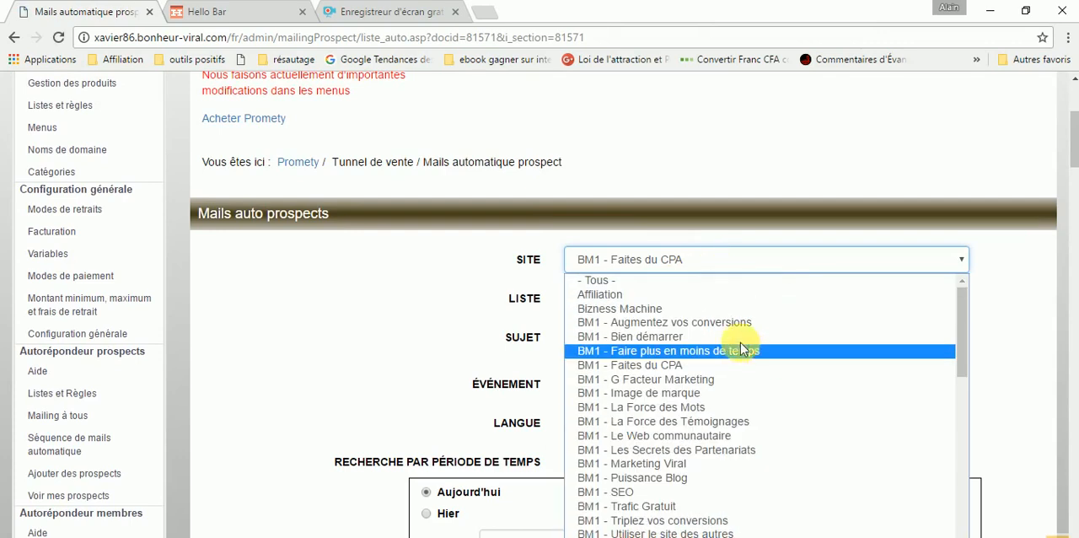
{"action": "left_click", "coordinate": [676, 270]}
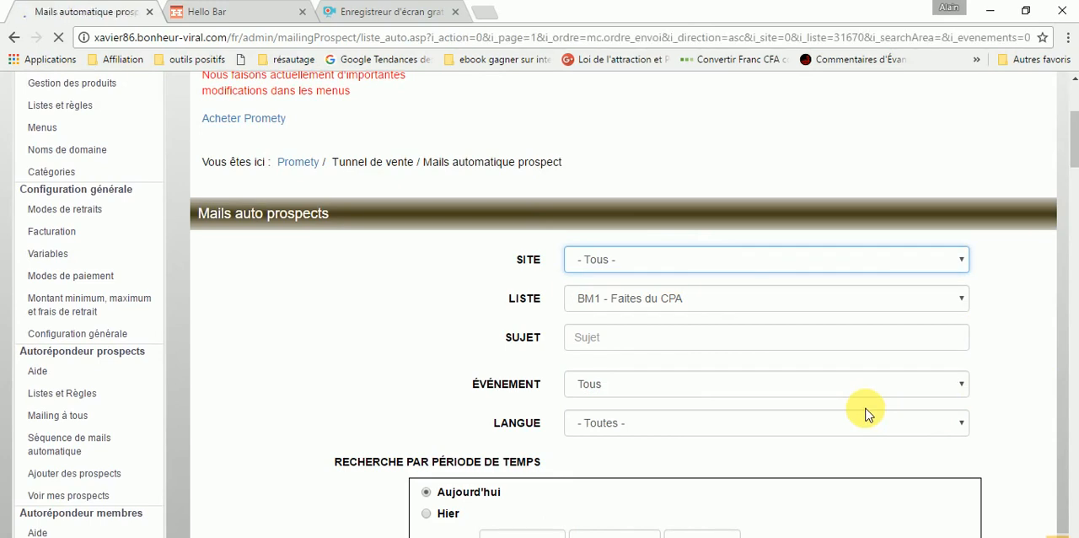
- Filter the automatic prospect mails by the list PVR2-02-La pensée positive
{"action": "scroll", "coordinate": [869, 379], "scroll_direction": "down", "scroll_amount": 2}
{"action": "scroll", "coordinate": [869, 380], "scroll_direction": "down", "scroll_amount": 3}
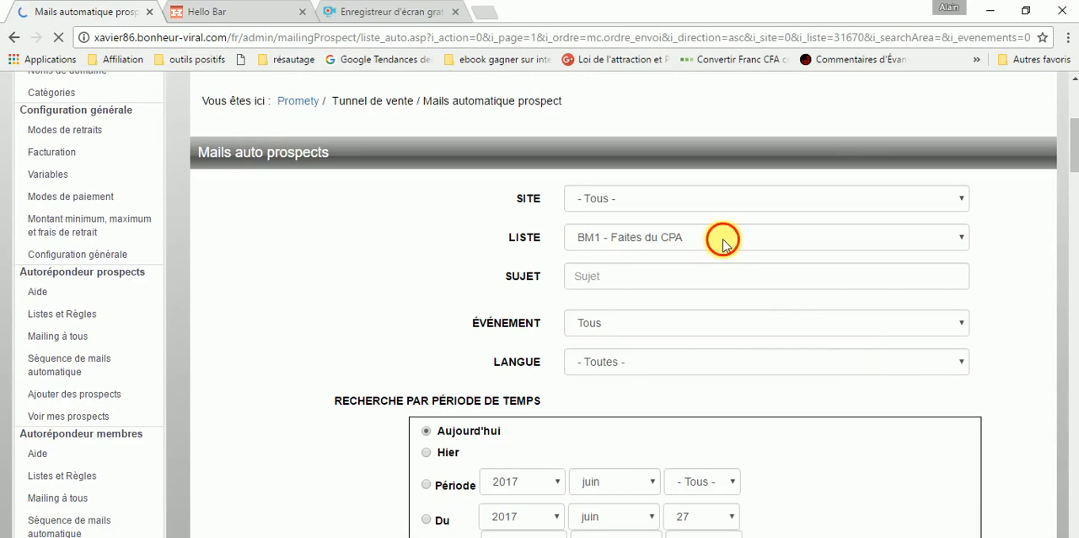
{"action": "left_click", "coordinate": [725, 243]}
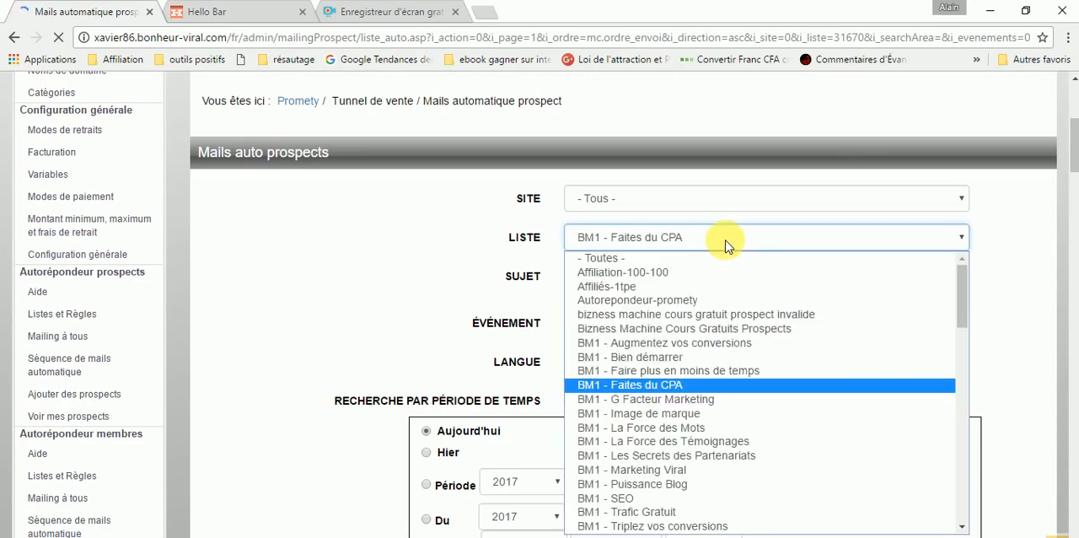
{"action": "left_click", "coordinate": [732, 356]}
{"action": "scroll", "coordinate": [733, 358], "scroll_direction": "down", "scroll_amount": 3}
{"action": "scroll", "coordinate": [692, 196], "scroll_direction": "up", "scroll_amount": 2}
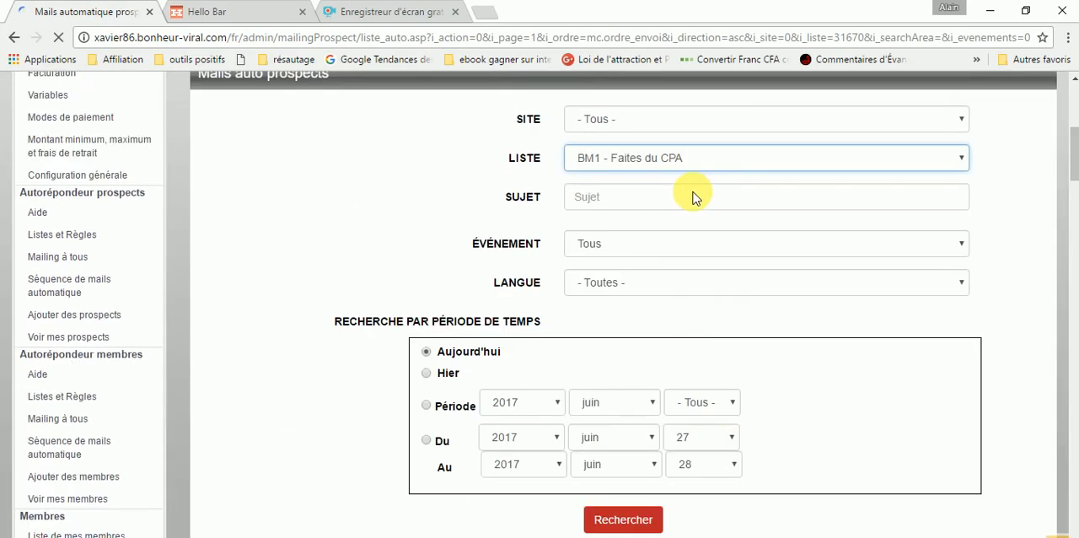
{"action": "left_click", "coordinate": [684, 164]}
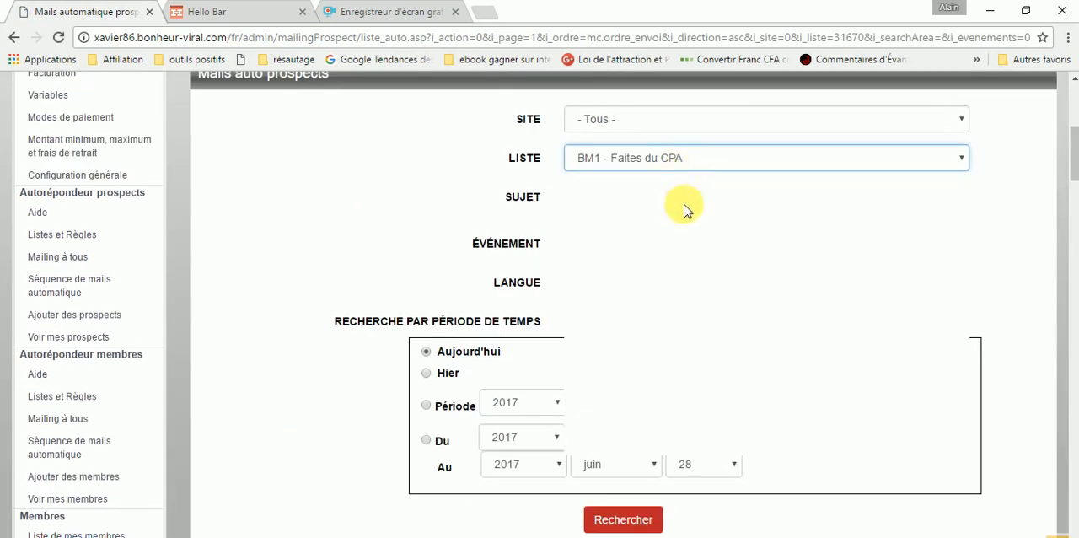
{"action": "scroll", "coordinate": [688, 279], "scroll_direction": "down", "scroll_amount": 3}
{"action": "scroll", "coordinate": [687, 287], "scroll_direction": "down", "scroll_amount": 15}
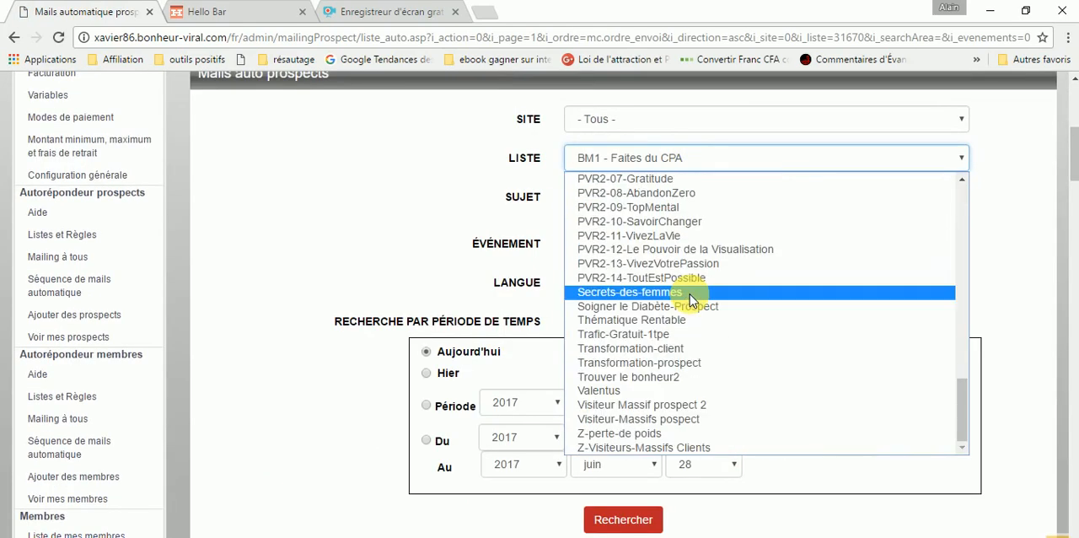
{"action": "scroll", "coordinate": [690, 295], "scroll_direction": "up", "scroll_amount": 6}
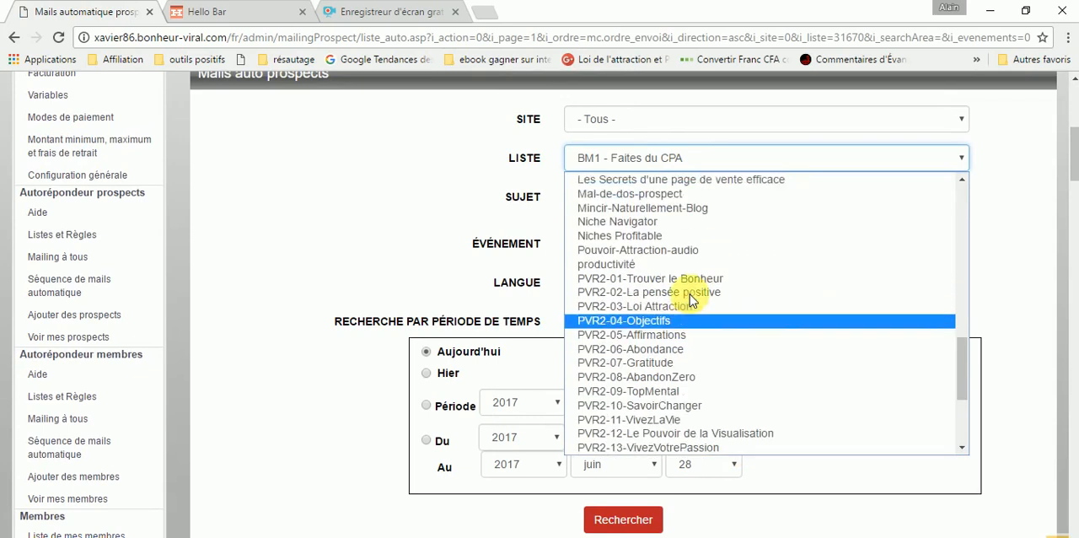
{"action": "scroll", "coordinate": [693, 319], "scroll_direction": "down", "scroll_amount": 4}
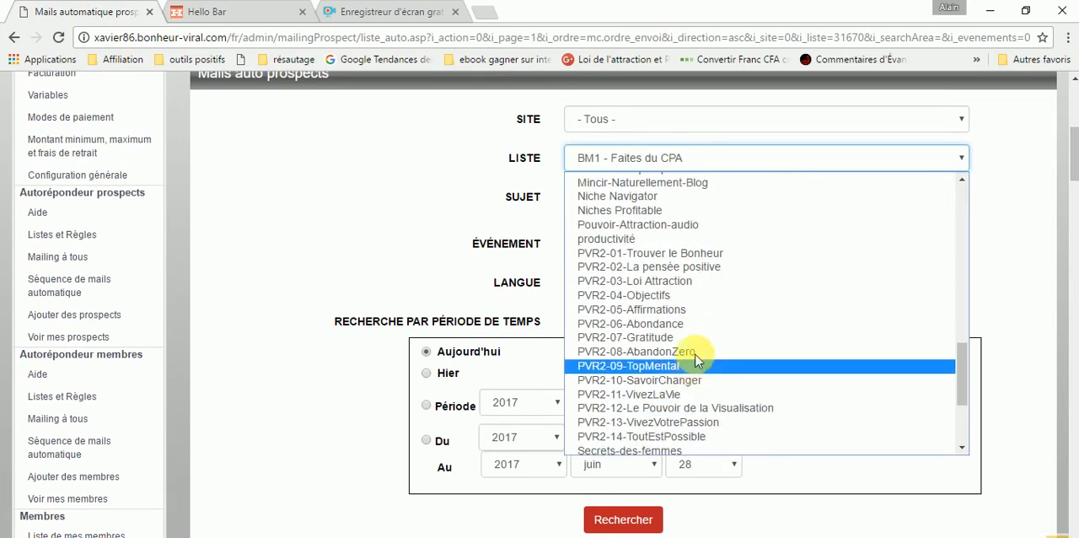
{"action": "key", "text": "Escape"}
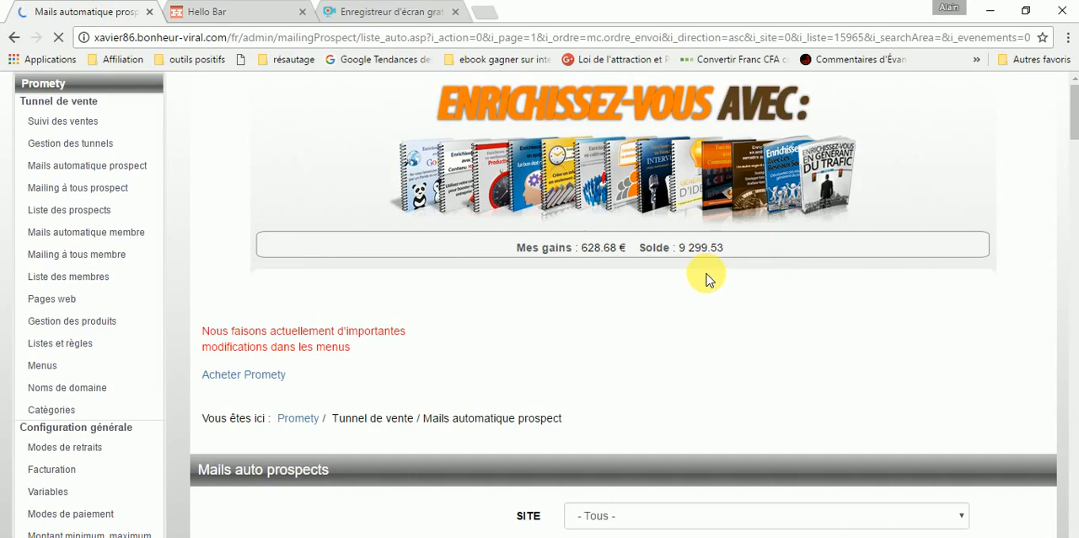
- Regenerate all planned mailings for the complete PVR2-02-La pensée positive list and confirm the regeneration
{"action": "scroll", "coordinate": [706, 280], "scroll_direction": "down", "scroll_amount": 6}
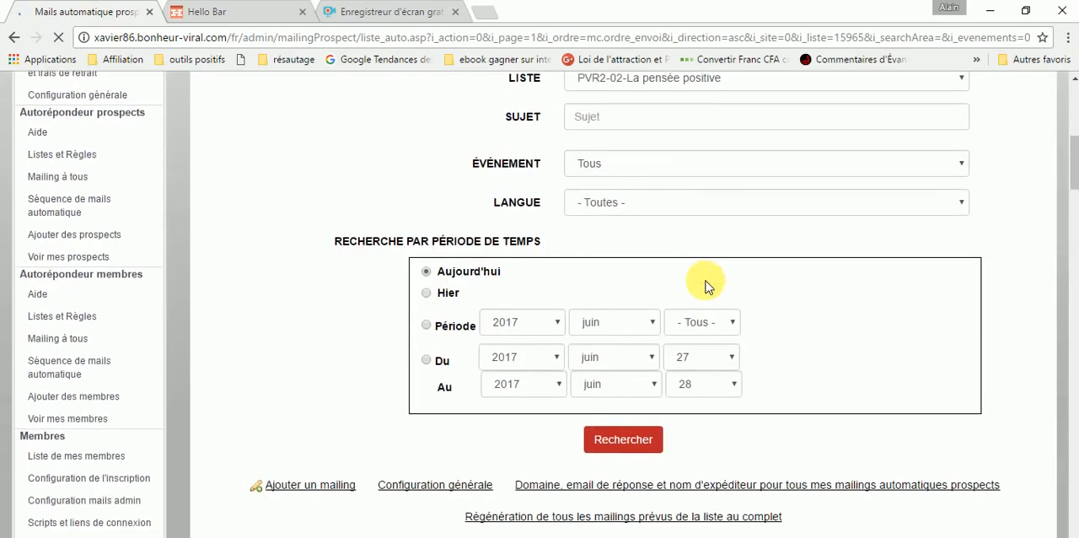
{"action": "scroll", "coordinate": [706, 281], "scroll_direction": "down", "scroll_amount": 5}
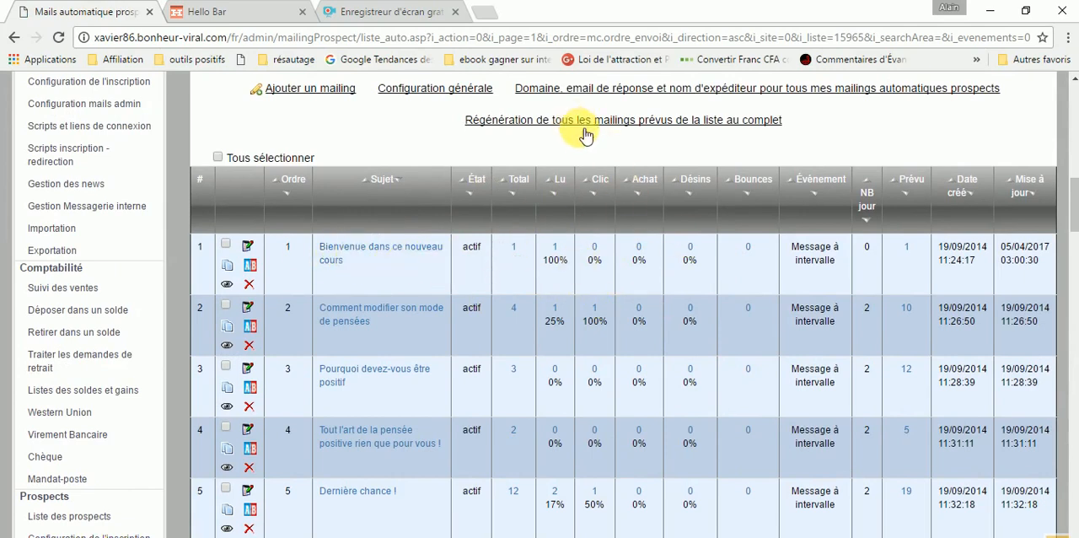
{"action": "scroll", "coordinate": [550, 229], "scroll_direction": "up", "scroll_amount": 1}
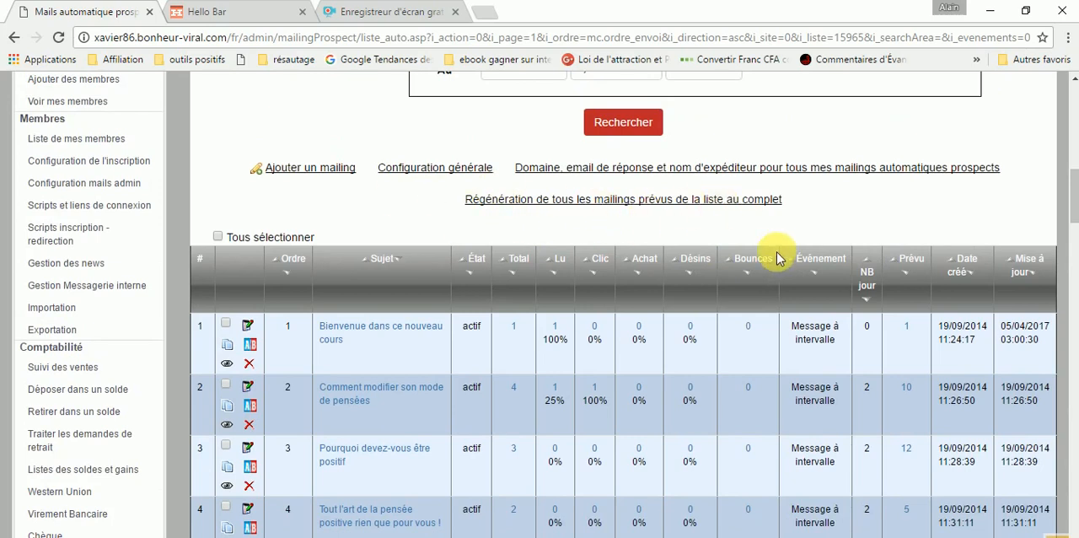
{"action": "left_click", "coordinate": [574, 208]}
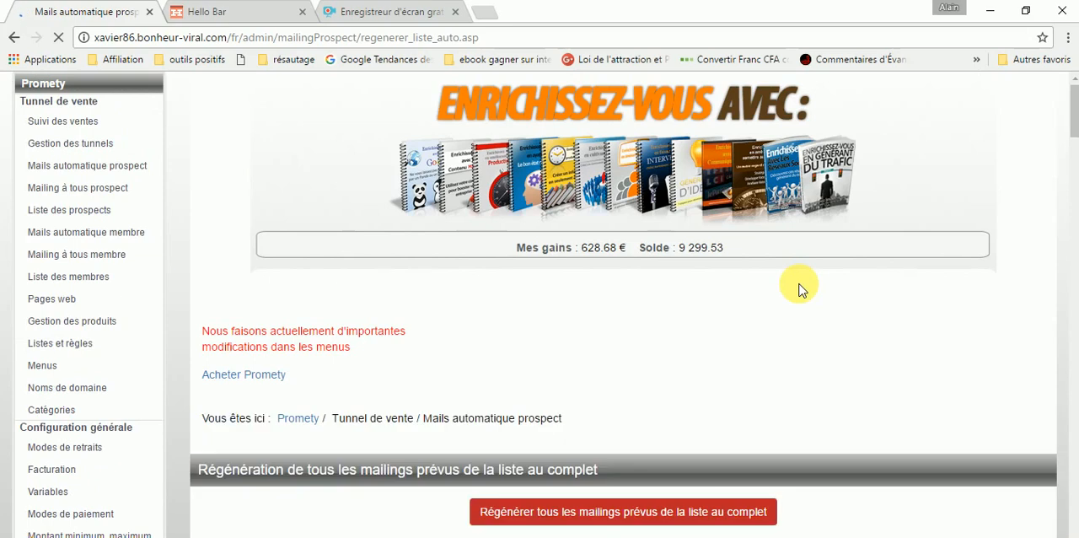
{"action": "scroll", "coordinate": [770, 305], "scroll_direction": "down", "scroll_amount": 3}
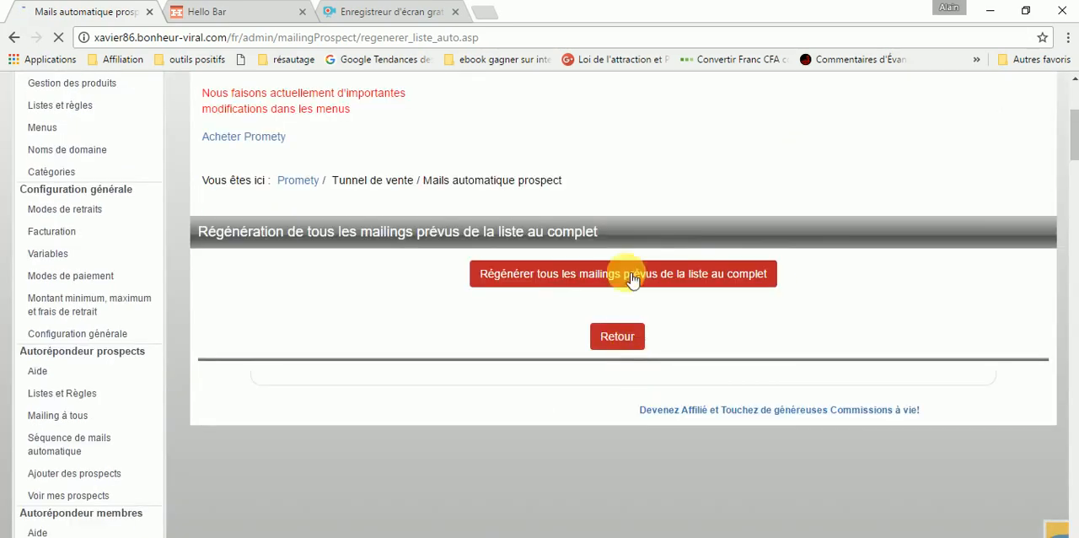
{"action": "left_click", "coordinate": [632, 278]}
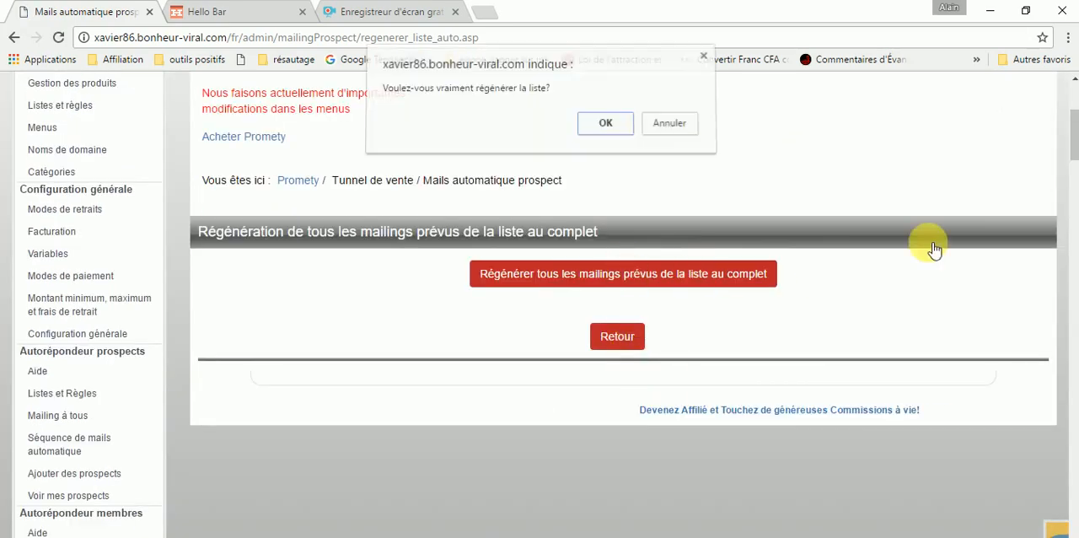
{"action": "left_click", "coordinate": [604, 131]}
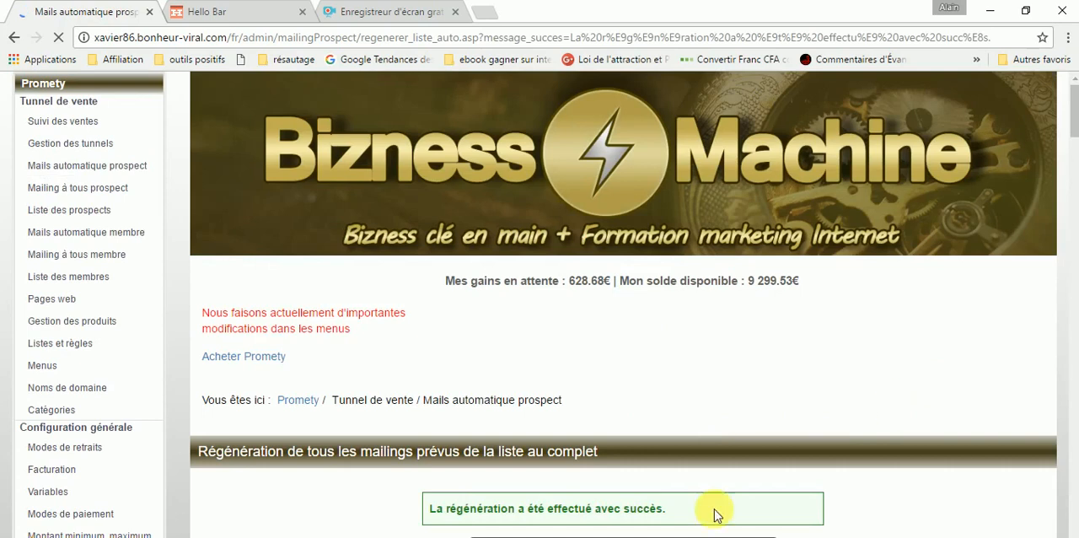
- Check the regeneration outcome and return to the Mails auto prospects page
{"action": "scroll", "coordinate": [708, 514], "scroll_direction": "down", "scroll_amount": 1}
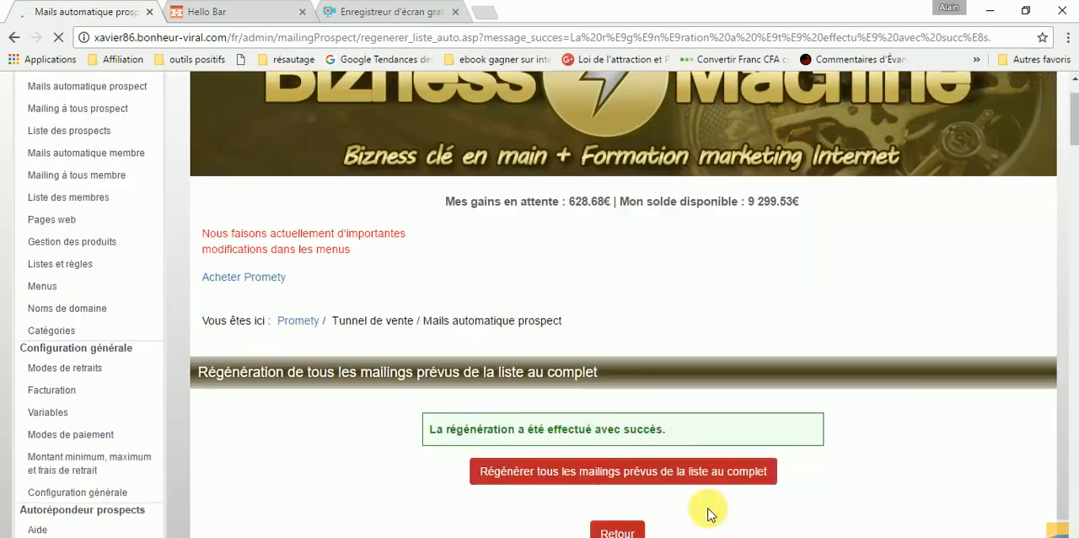
{"action": "scroll", "coordinate": [709, 515], "scroll_direction": "down", "scroll_amount": 2}
{"action": "scroll", "coordinate": [613, 374], "scroll_direction": "down", "scroll_amount": 1}
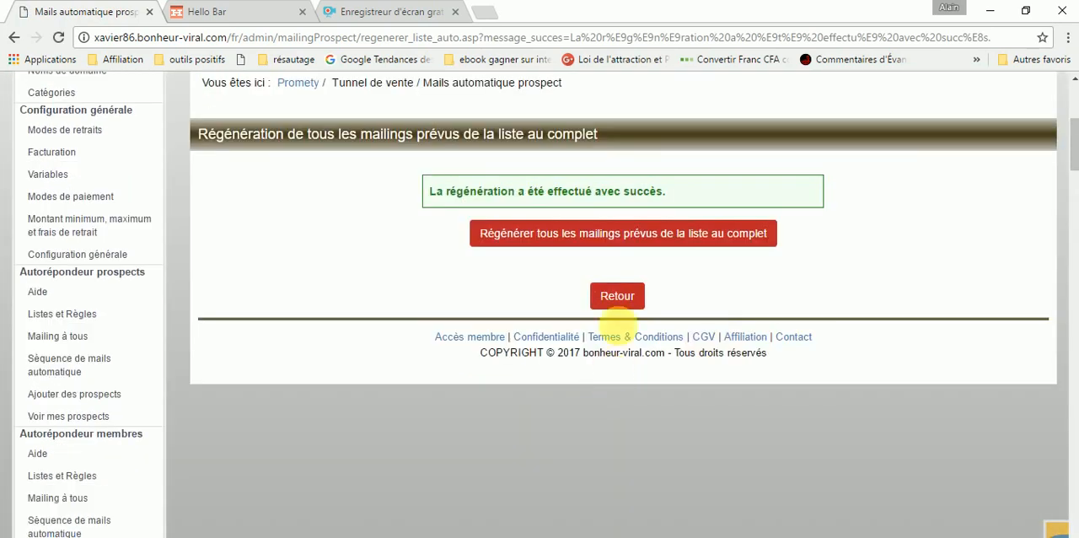
{"action": "left_click", "coordinate": [617, 296]}
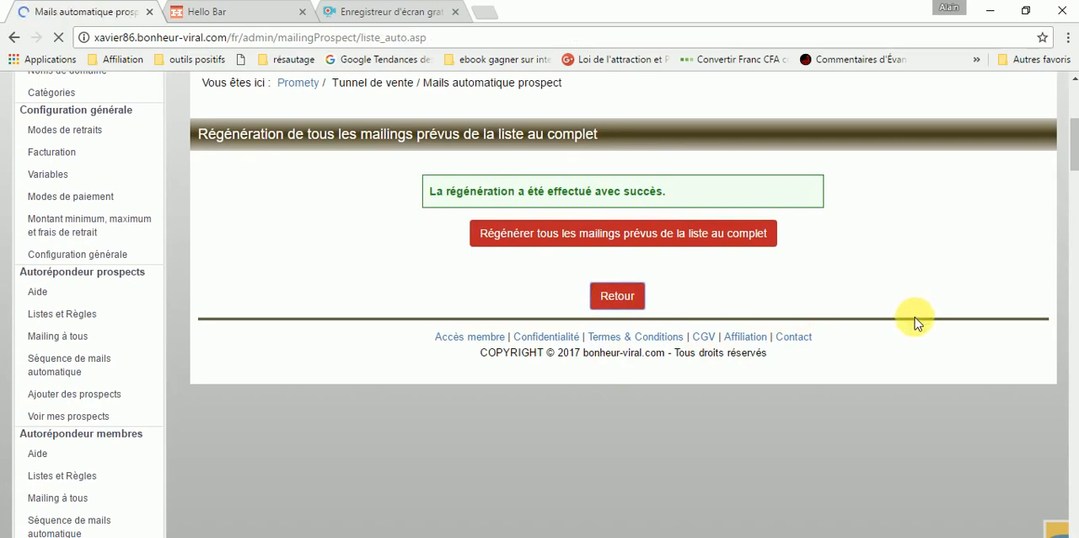
- Examine the Total, Lu, Clic and Prévu figures of each automatic mailing, down to the totals row
{"action": "scroll", "coordinate": [857, 356], "scroll_direction": "down", "scroll_amount": 6}
{"action": "scroll", "coordinate": [850, 359], "scroll_direction": "down", "scroll_amount": 3}
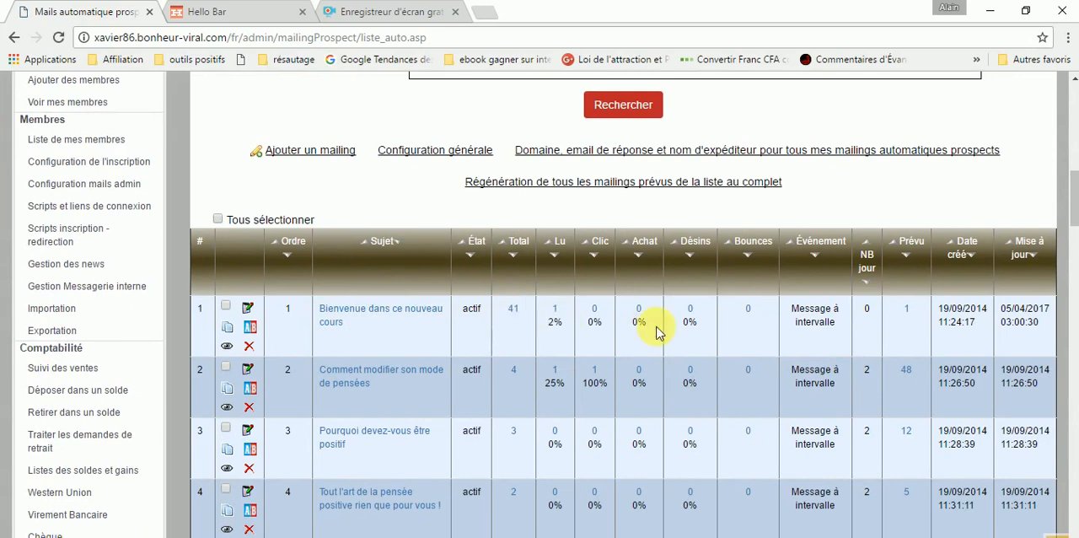
{"action": "scroll", "coordinate": [546, 345], "scroll_direction": "down", "scroll_amount": 1}
{"action": "scroll", "coordinate": [546, 359], "scroll_direction": "down", "scroll_amount": 6}
{"action": "scroll", "coordinate": [544, 327], "scroll_direction": "down", "scroll_amount": 1}
{"action": "scroll", "coordinate": [544, 326], "scroll_direction": "down", "scroll_amount": 2}
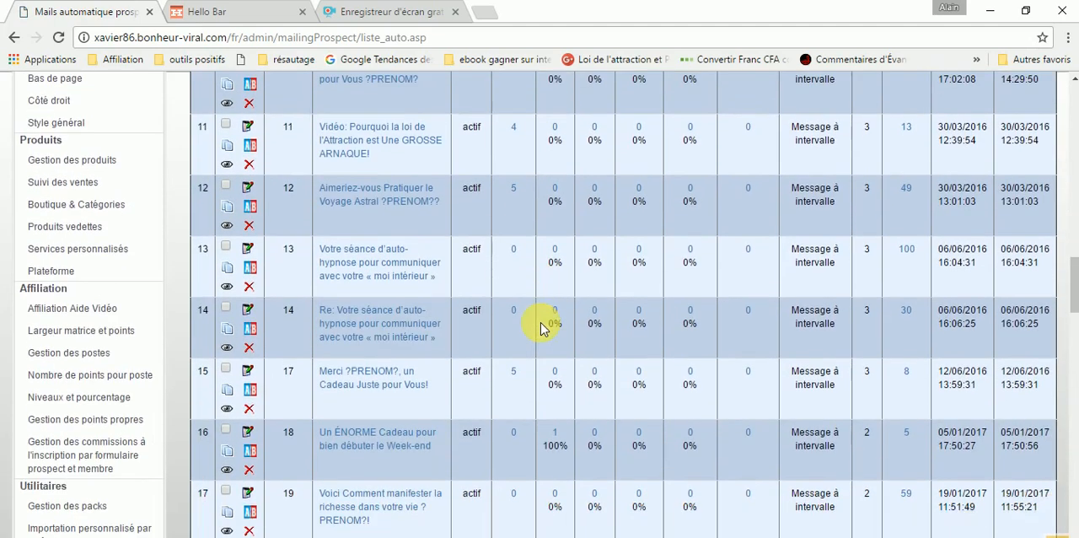
{"action": "scroll", "coordinate": [531, 327], "scroll_direction": "down", "scroll_amount": 3}
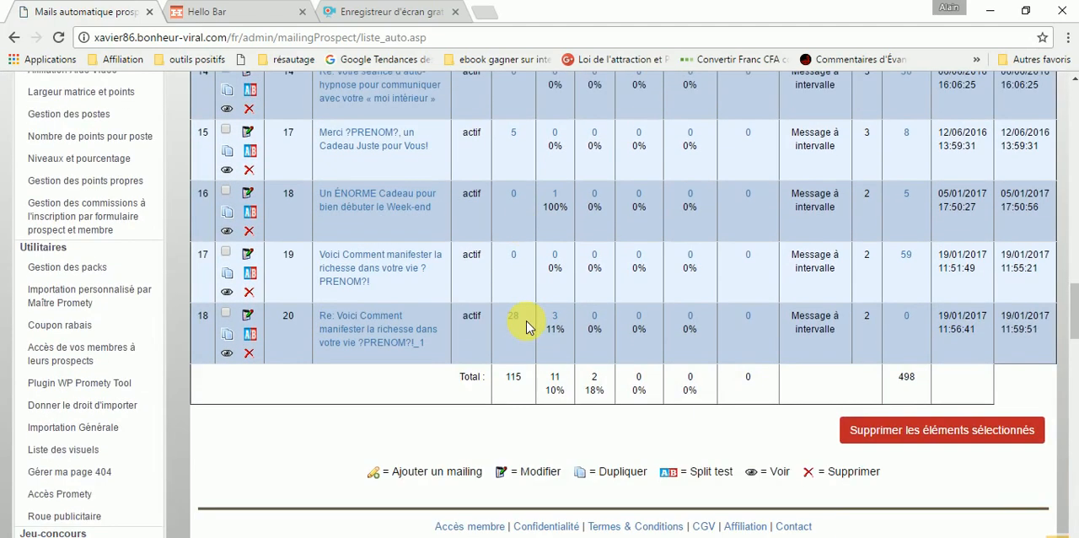
{"action": "scroll", "coordinate": [531, 328], "scroll_direction": "up", "scroll_amount": 3}
{"action": "scroll", "coordinate": [544, 331], "scroll_direction": "up", "scroll_amount": 14}
{"action": "scroll", "coordinate": [747, 360], "scroll_direction": "up", "scroll_amount": 2}
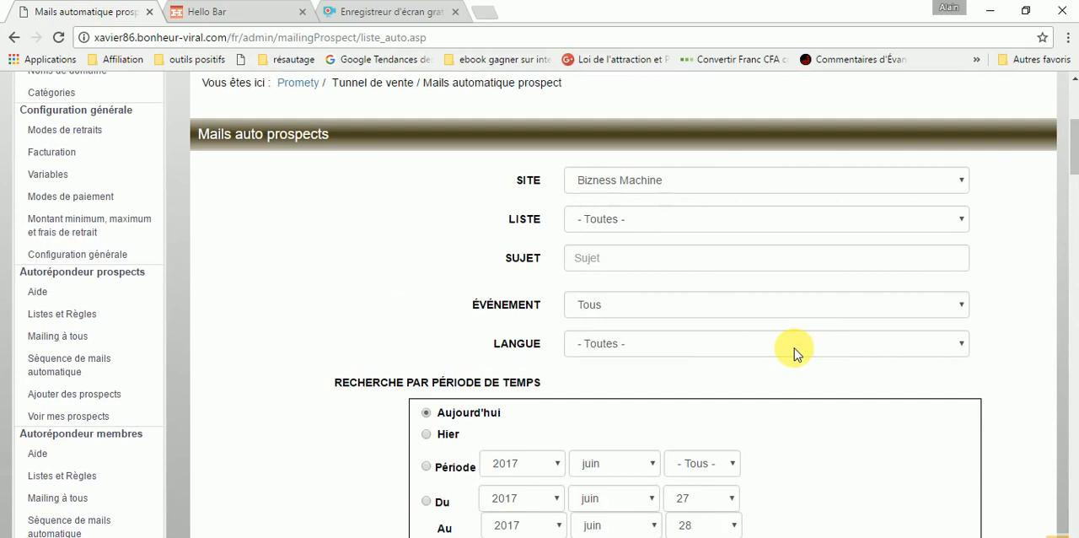
- Review the Mails auto prospects page from the search filters through the planned mailings to the totals row
{"action": "scroll", "coordinate": [775, 234], "scroll_direction": "down", "scroll_amount": 3}
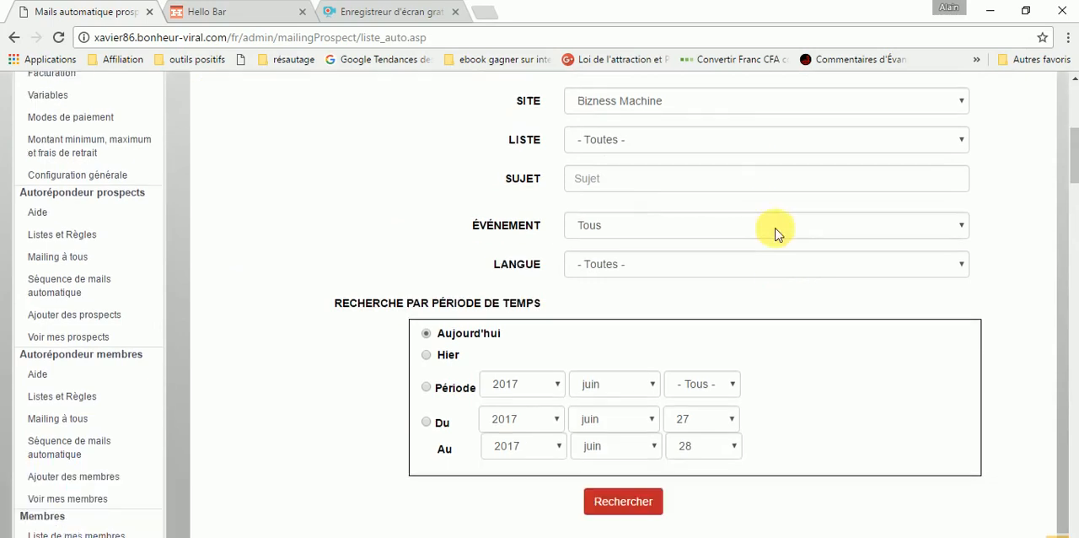
{"action": "scroll", "coordinate": [776, 234], "scroll_direction": "down", "scroll_amount": 3}
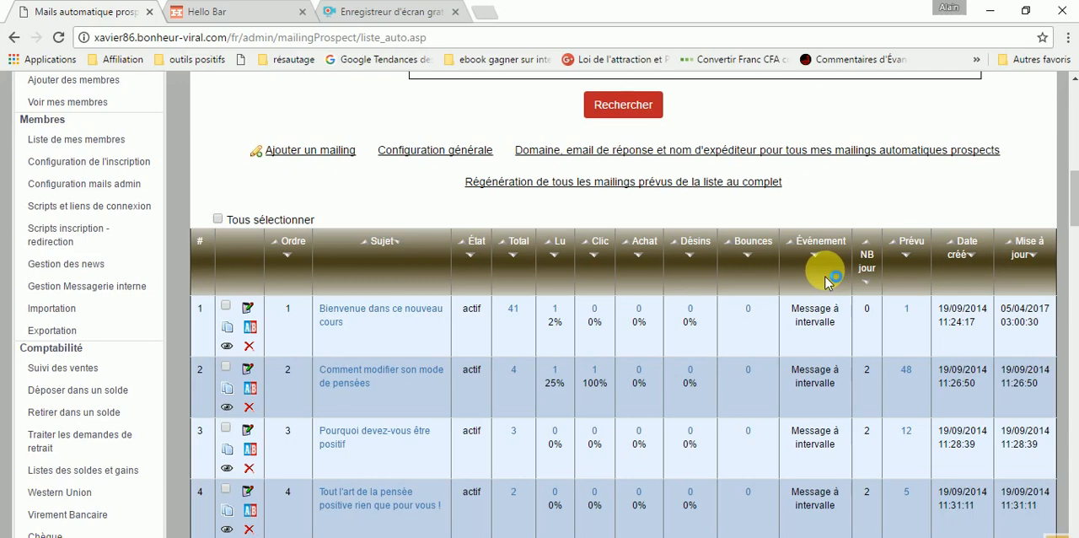
{"action": "scroll", "coordinate": [741, 244], "scroll_direction": "down", "scroll_amount": 3}
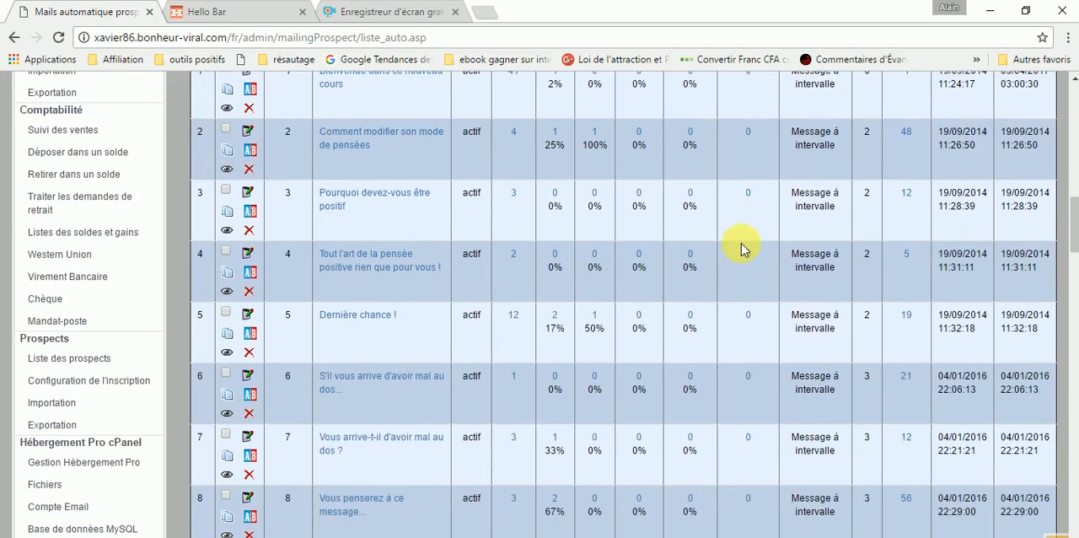
{"action": "scroll", "coordinate": [747, 246], "scroll_direction": "down", "scroll_amount": 6}
{"action": "scroll", "coordinate": [752, 246], "scroll_direction": "down", "scroll_amount": 5}
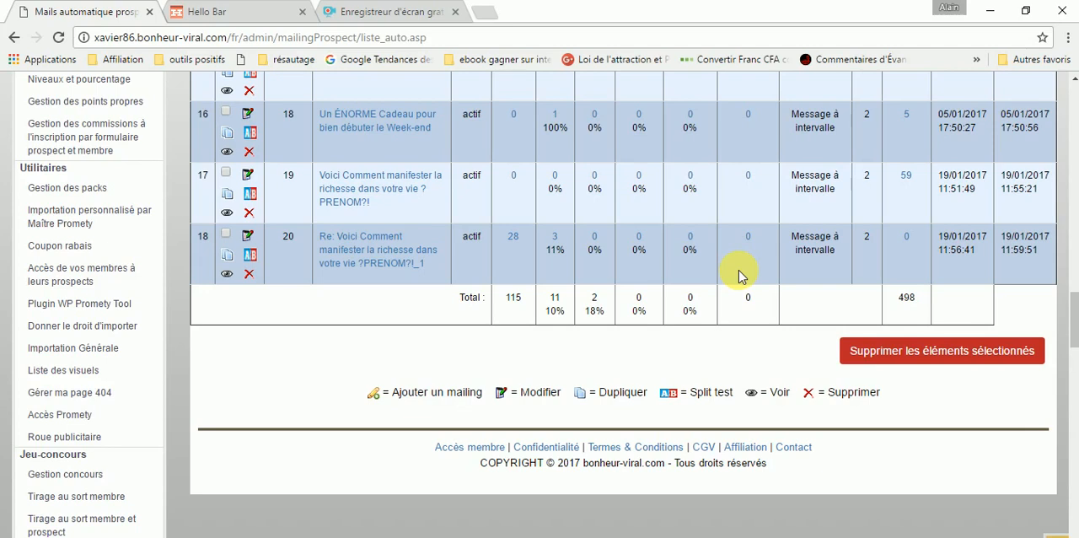
{"action": "scroll", "coordinate": [660, 306], "scroll_direction": "up", "scroll_amount": 6}
{"action": "scroll", "coordinate": [663, 308], "scroll_direction": "up", "scroll_amount": 15}
{"action": "scroll", "coordinate": [663, 306], "scroll_direction": "up", "scroll_amount": 4}
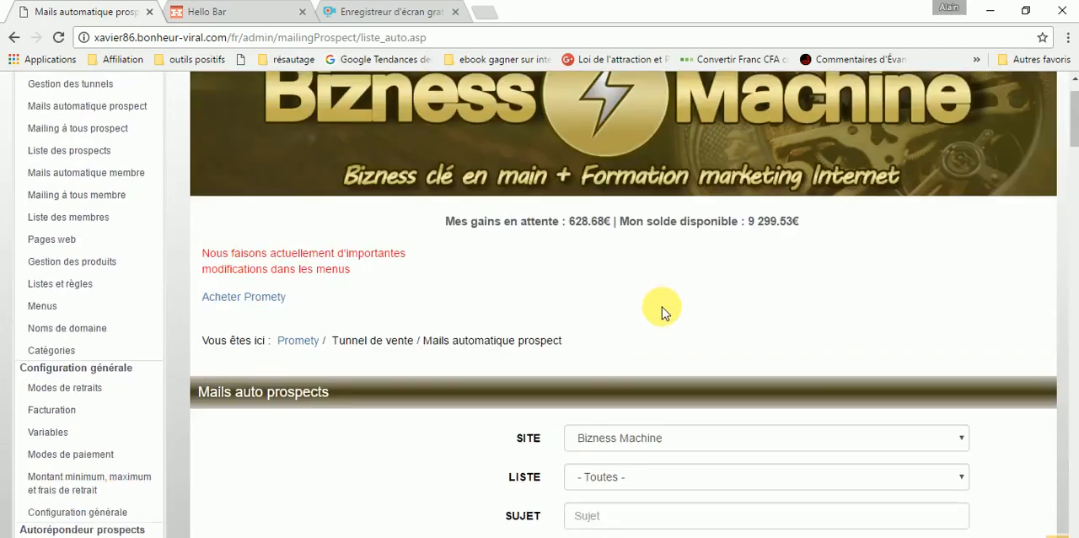
{"action": "scroll", "coordinate": [662, 307], "scroll_direction": "down", "scroll_amount": 4}
{"action": "scroll", "coordinate": [662, 307], "scroll_direction": "down", "scroll_amount": 1}
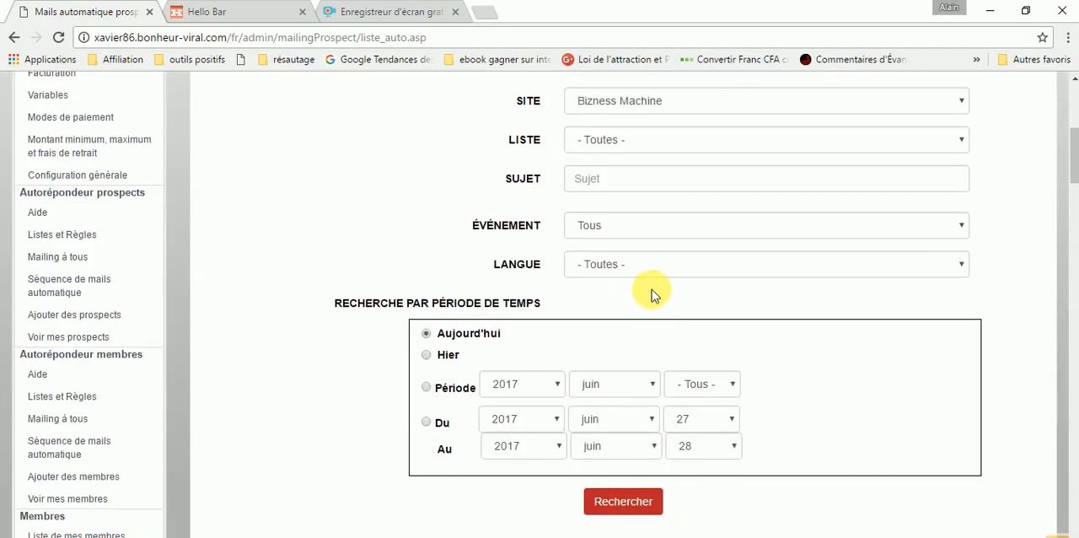
{"action": "scroll", "coordinate": [652, 289], "scroll_direction": "down", "scroll_amount": 5}
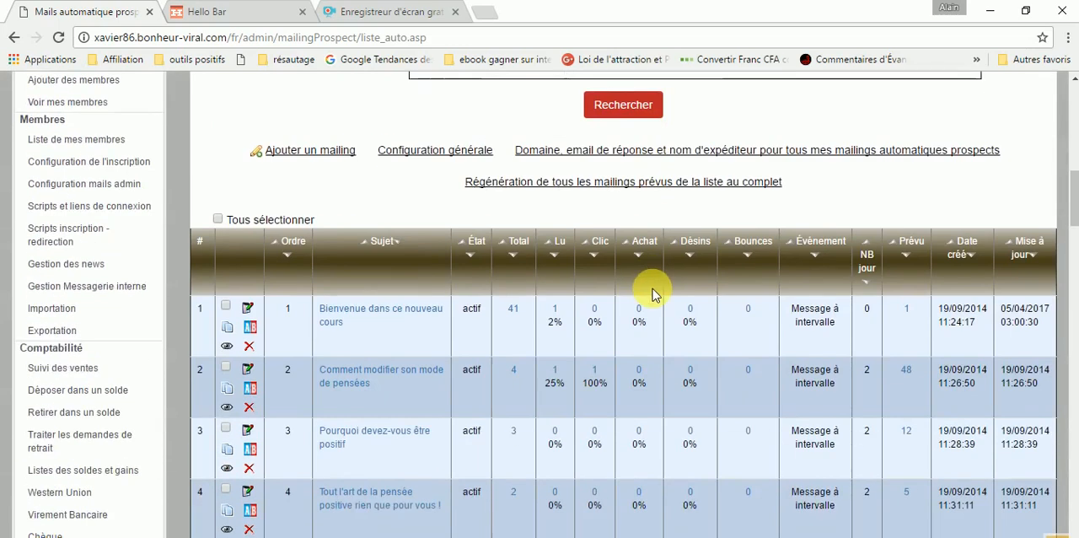
{"action": "scroll", "coordinate": [652, 291], "scroll_direction": "down", "scroll_amount": 11}
{"action": "scroll", "coordinate": [653, 290], "scroll_direction": "down", "scroll_amount": 5}
{"action": "scroll", "coordinate": [650, 289], "scroll_direction": "up", "scroll_amount": 3}
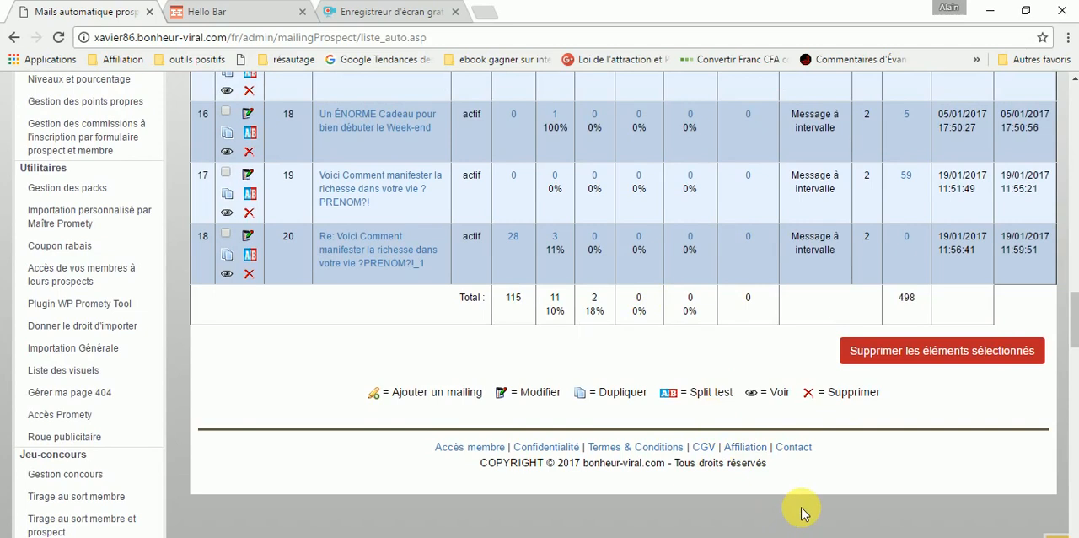
{"action": "scroll", "coordinate": [802, 509], "scroll_direction": "down", "scroll_amount": 2}
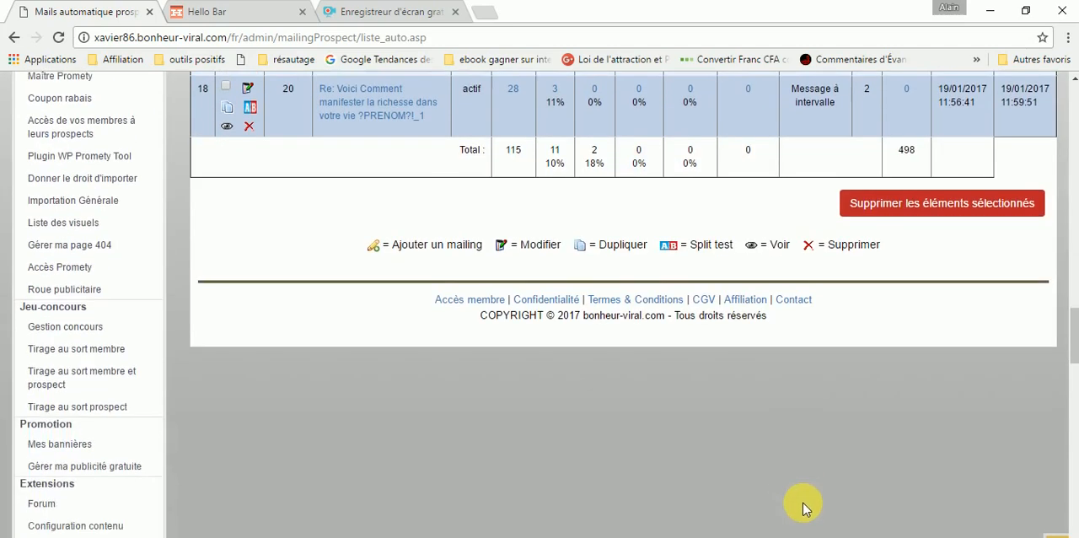
{"action": "scroll", "coordinate": [818, 458], "scroll_direction": "up", "scroll_amount": 3}
{"action": "scroll", "coordinate": [818, 458], "scroll_direction": "up", "scroll_amount": 3}
{"action": "scroll", "coordinate": [818, 460], "scroll_direction": "down", "scroll_amount": 1}
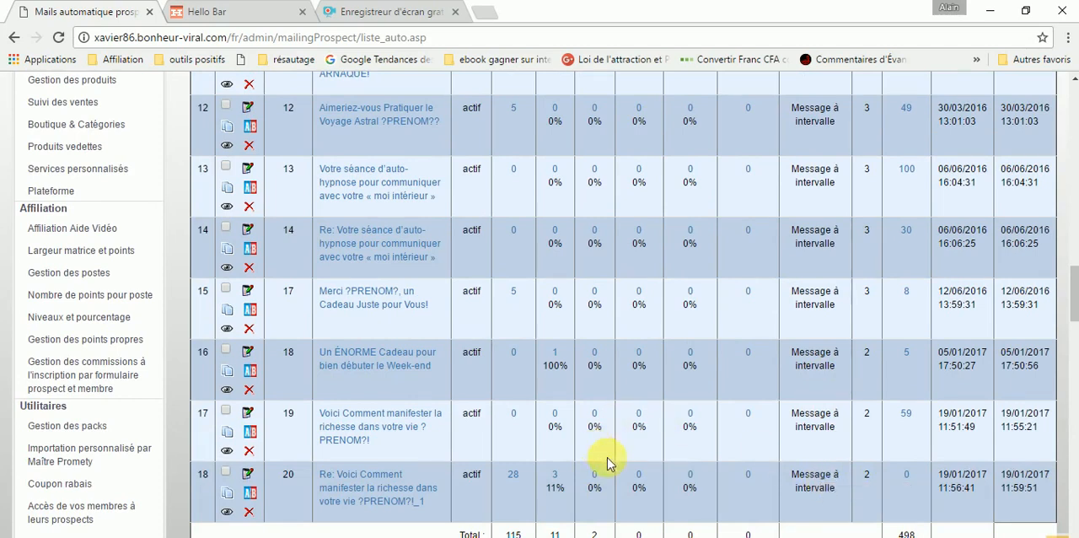
{"action": "scroll", "coordinate": [848, 410], "scroll_direction": "down", "scroll_amount": 1}
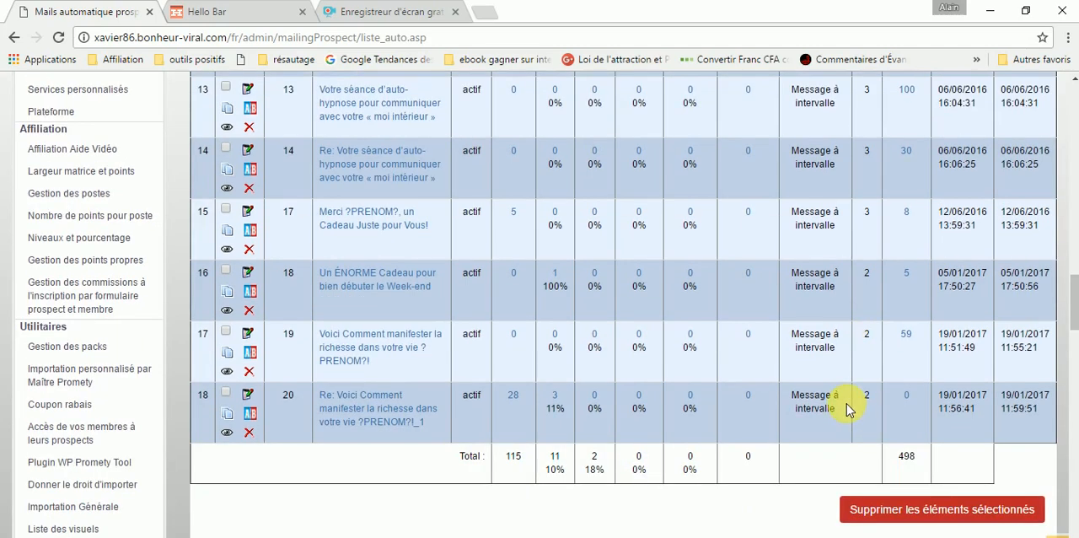
{"action": "scroll", "coordinate": [849, 410], "scroll_direction": "up", "scroll_amount": 1}
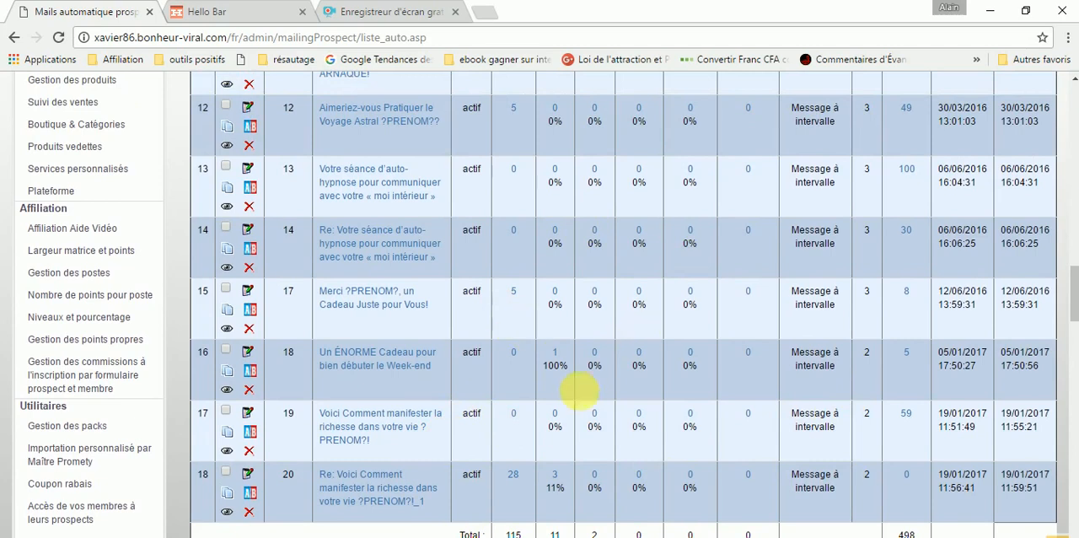
{"action": "scroll", "coordinate": [578, 398], "scroll_direction": "down", "scroll_amount": 1}
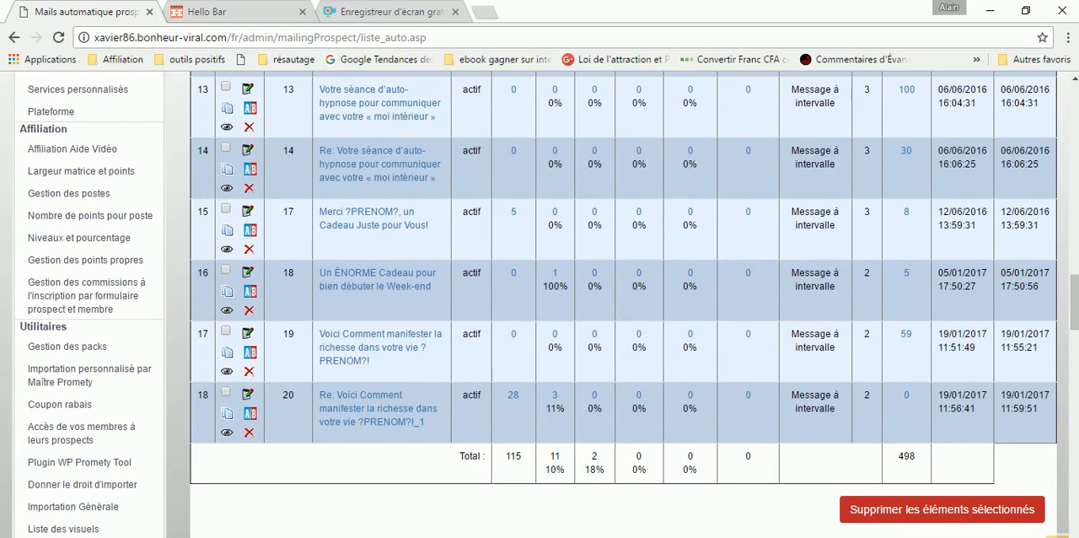
{"action": "mouse_move", "coordinate": [408, 537]}
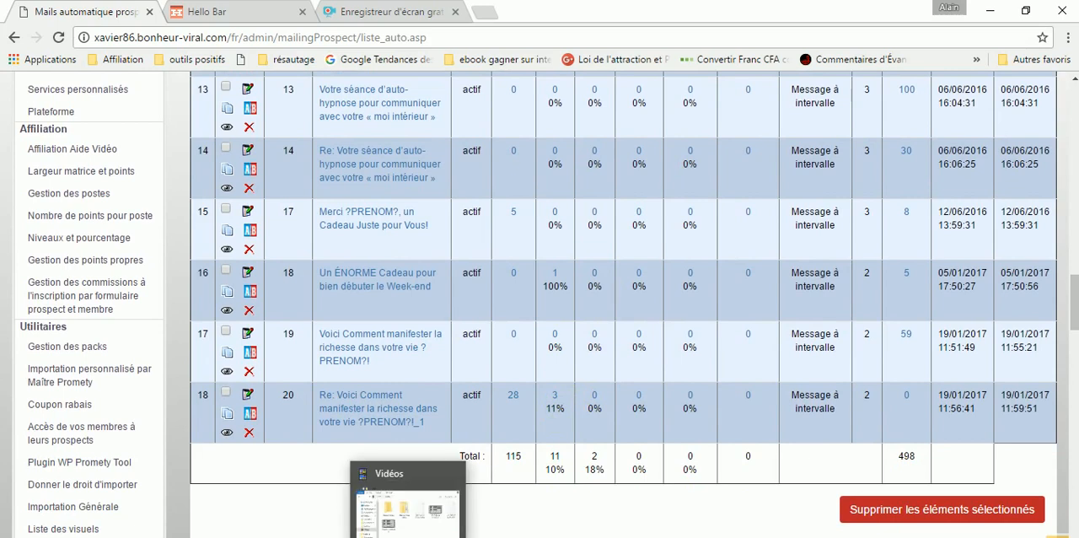